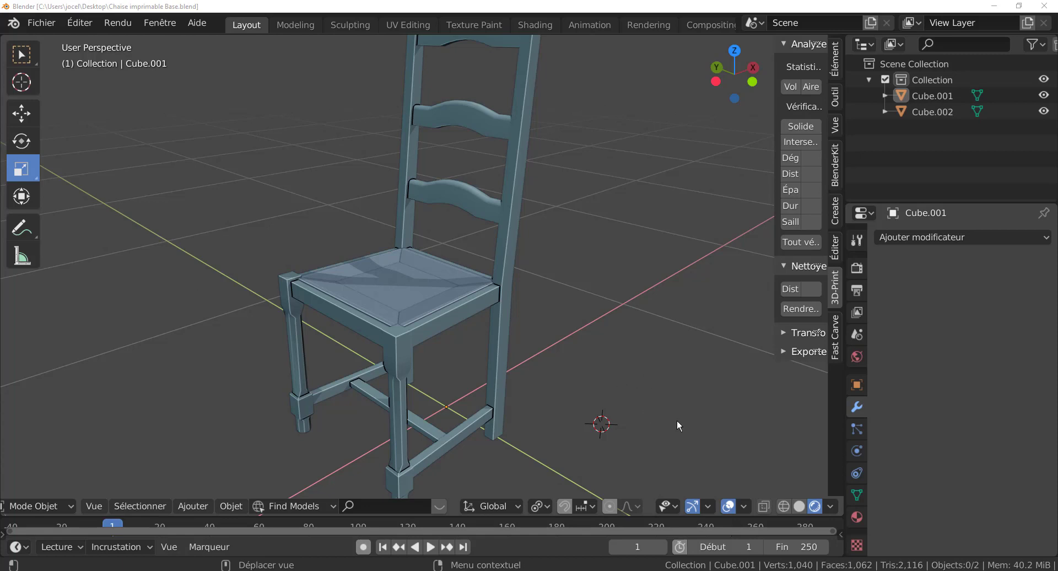
Select the chair frame and zoom in on it
left_click(497, 344)
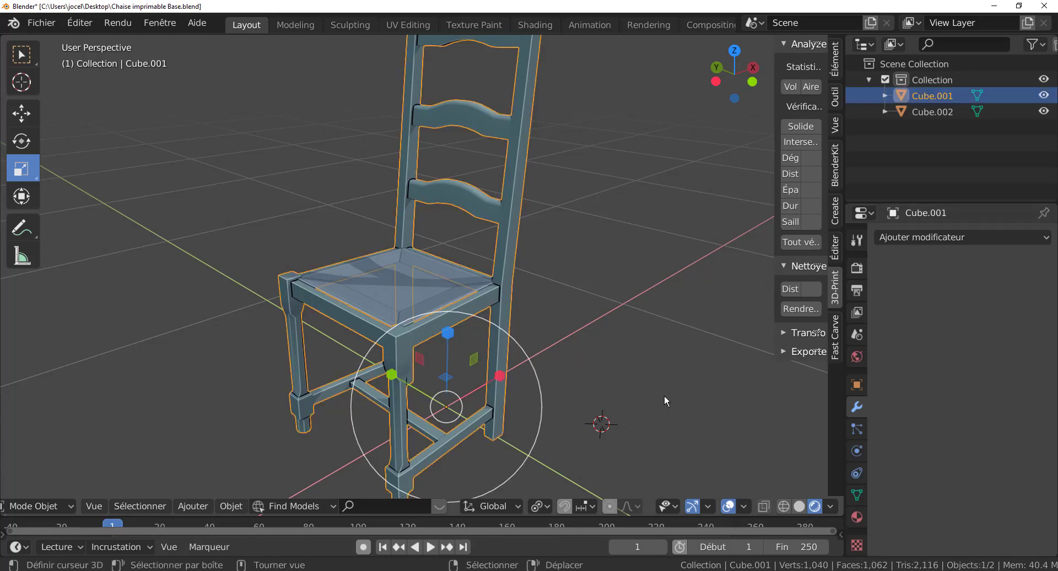
middle_click_drag(660, 403, 643, 383)
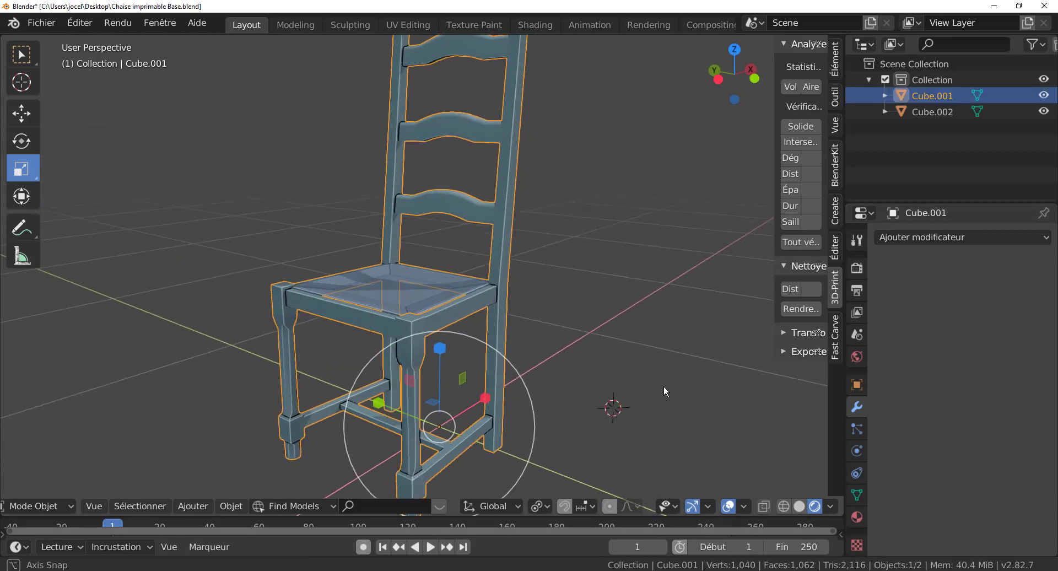
scroll(642, 382, "up", 1)
scroll(630, 369, "up", 2)
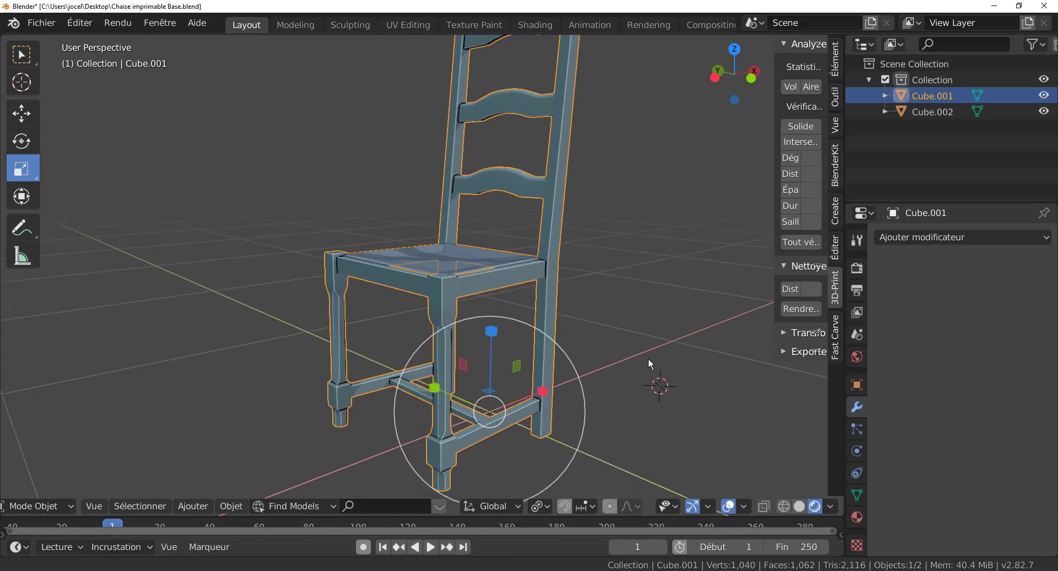
scroll(647, 358, "up", 2)
scroll(594, 348, "up", 2)
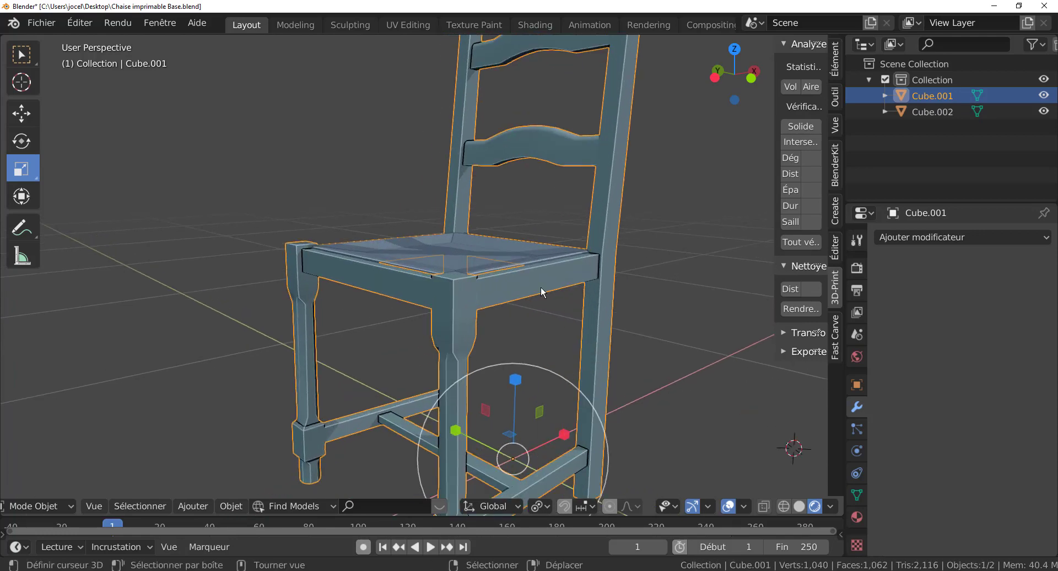
Test-move the chair frame and seat, cancelling each move so both stay in place
key("g")
key("Escape")
middle_click_drag(682, 317, 654, 364)
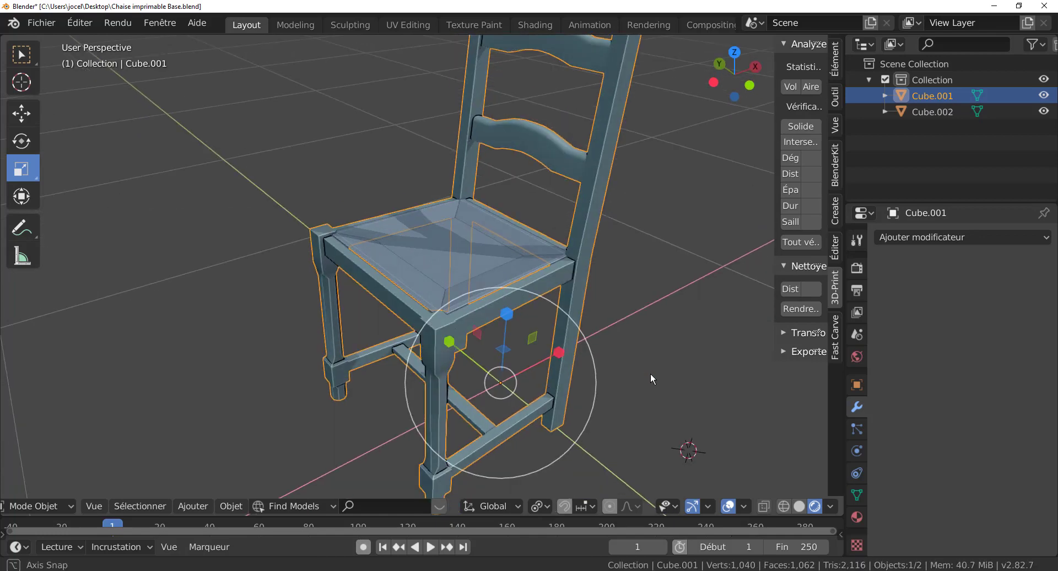
middle_click_drag(655, 359, 611, 358)
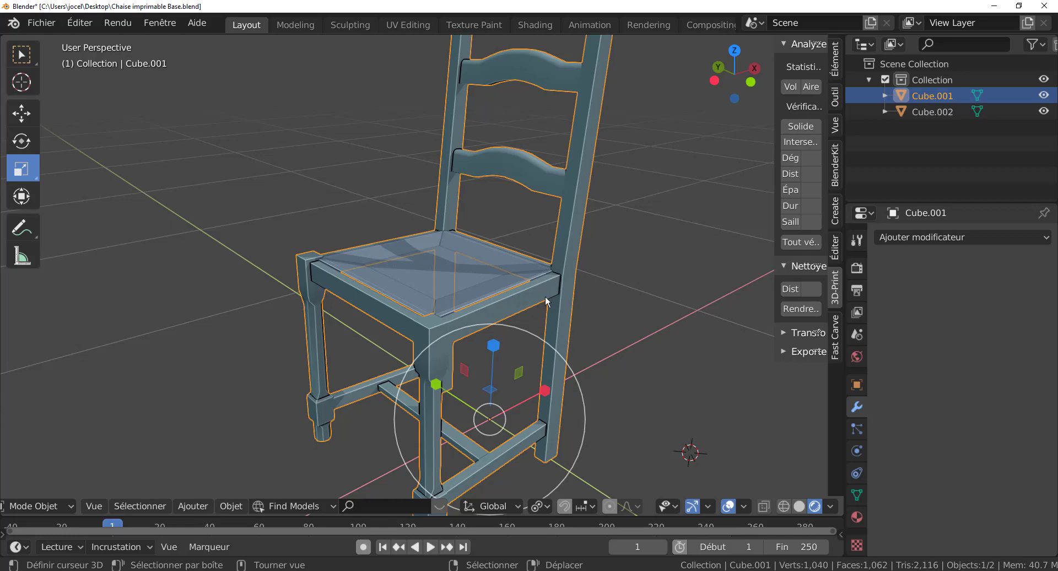
key("g")
key("Escape")
left_click(489, 282)
key("g")
key("Escape")
left_click(562, 235)
key("g")
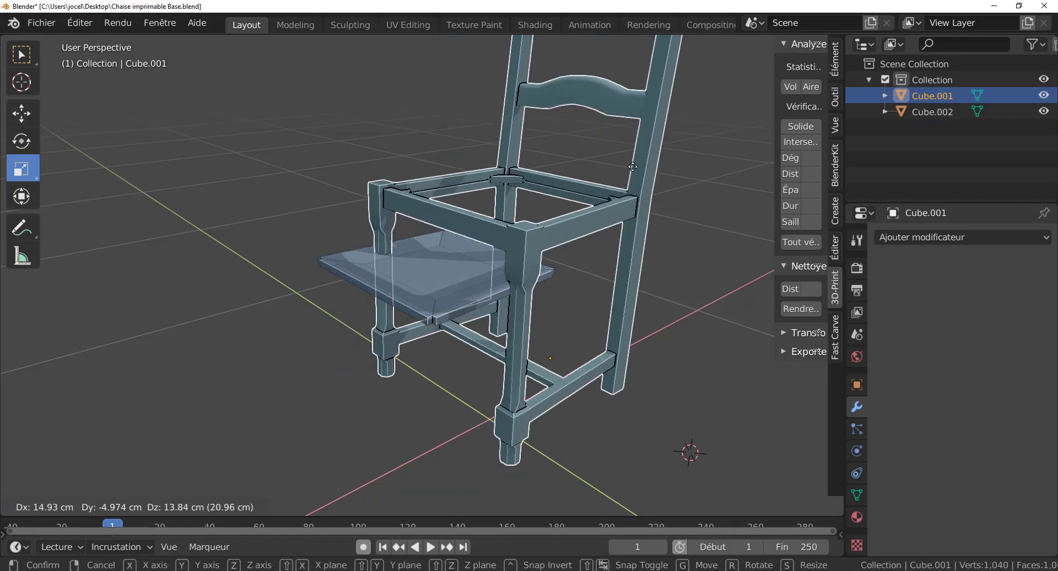
key("Escape")
Enter Edit Mode on the frame, deselect the leg vertices, and return to Object Mode
middle_click_drag(651, 338, 639, 319)
key("Tab")
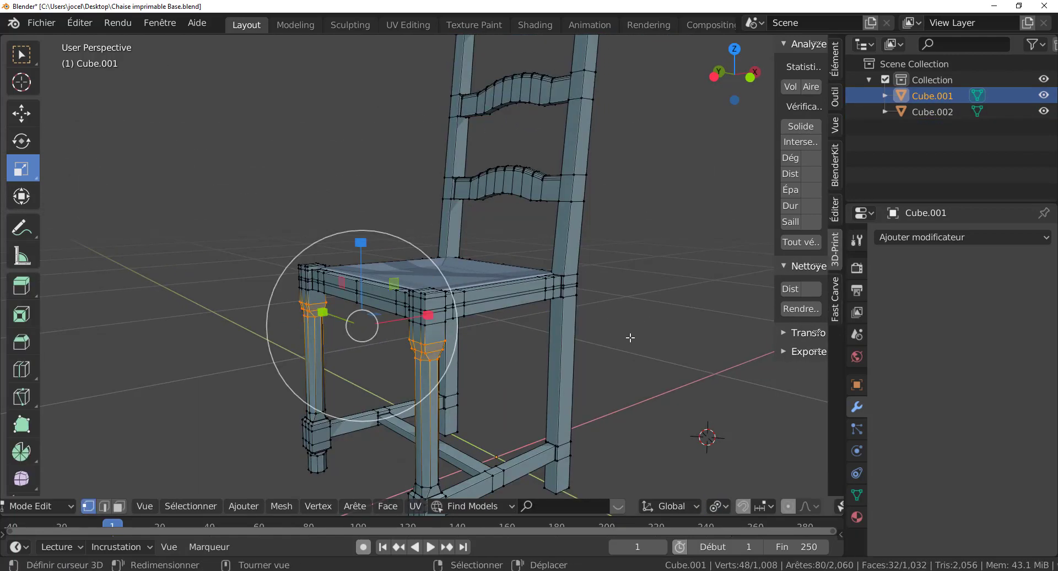
key("alt+a")
middle_click_drag(648, 348, 555, 287)
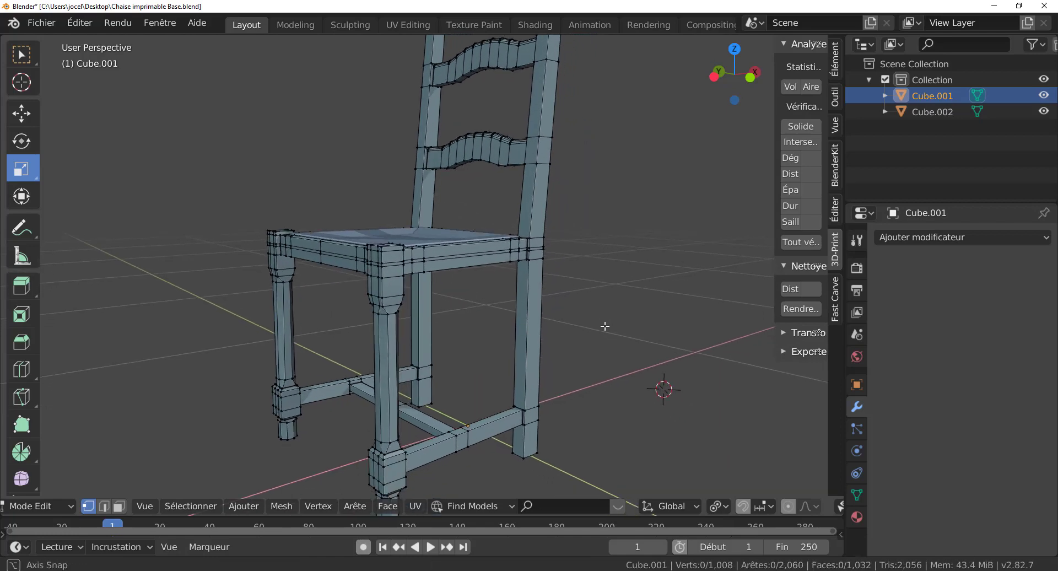
scroll(500, 253, "up", 2)
scroll(500, 253, "up", 2)
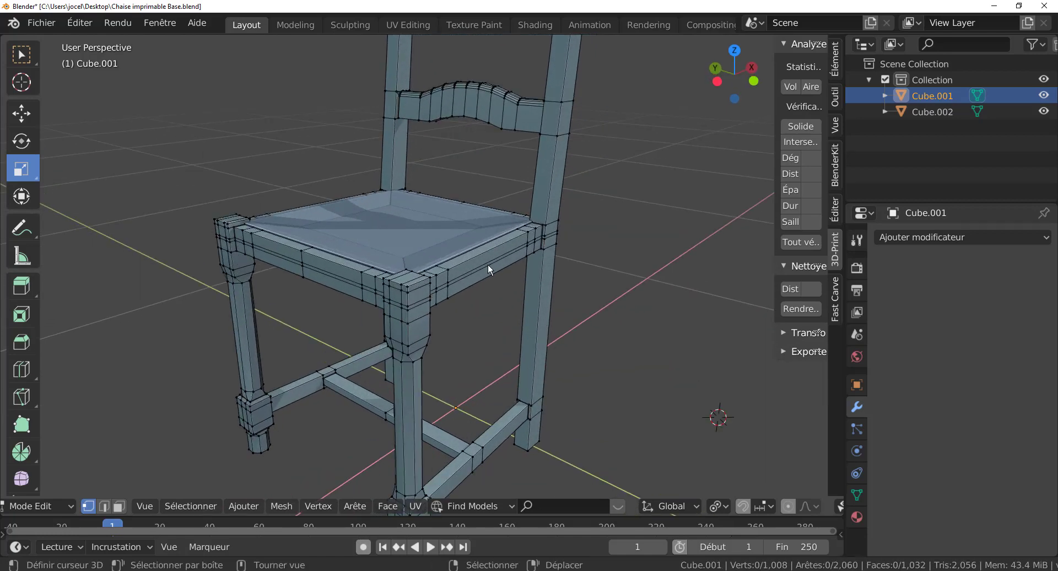
key("Tab")
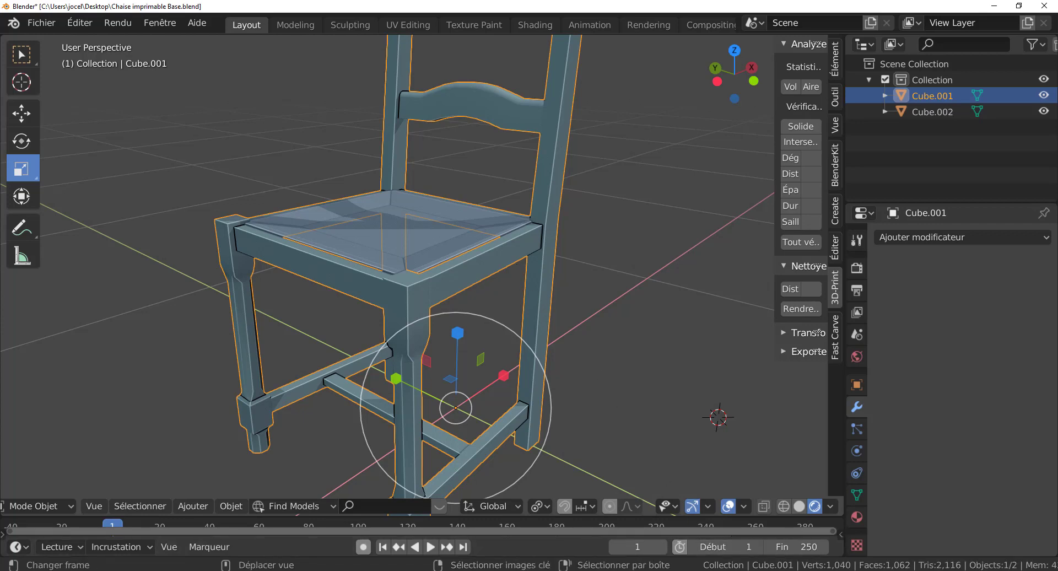
Switch to the split-chair file and exit Local View to reveal the seat rails and supports
left_click(720, 541)
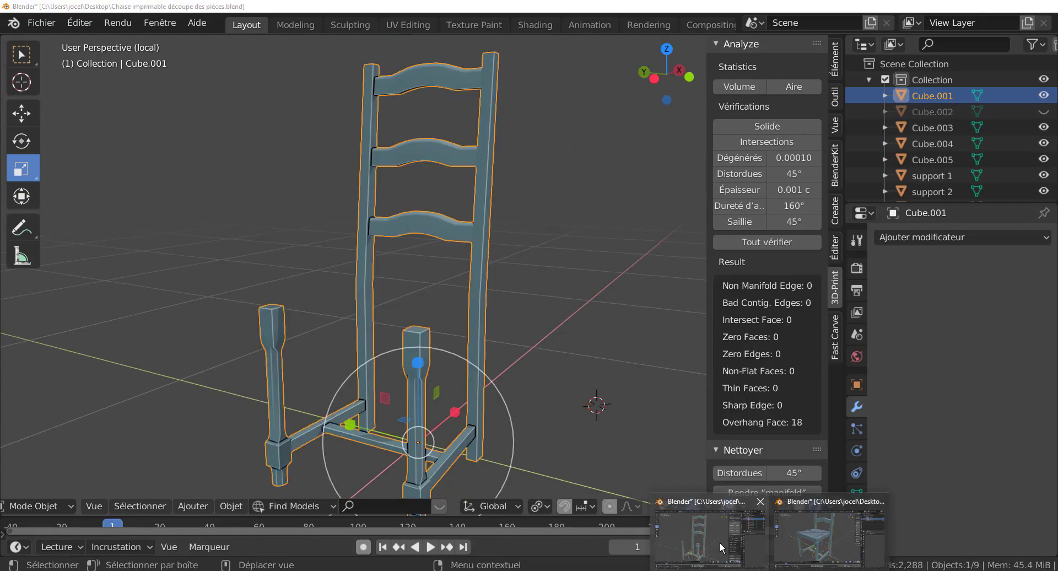
scroll(543, 356, "down", 1)
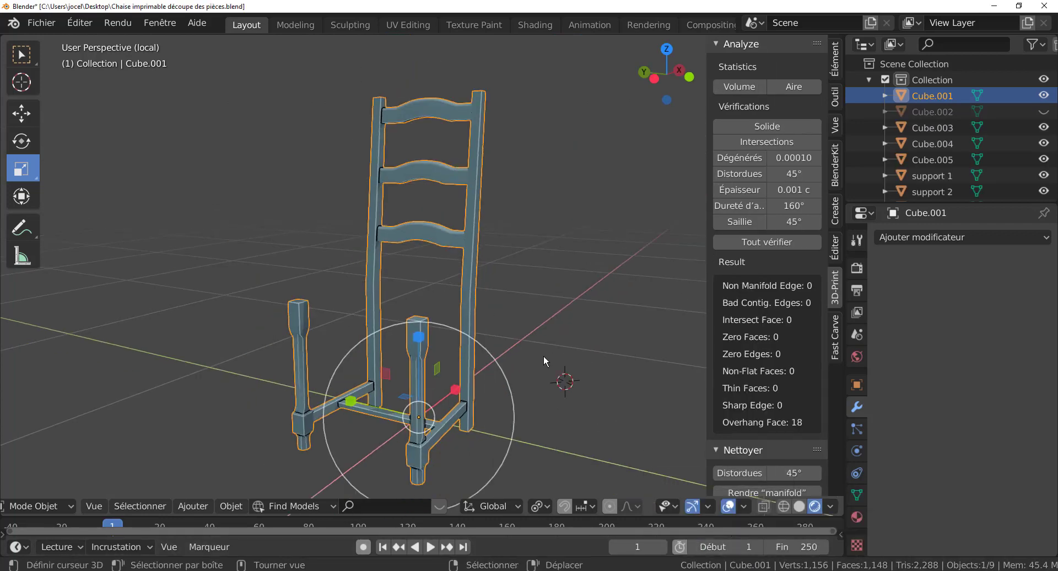
scroll(543, 355, "up", 2)
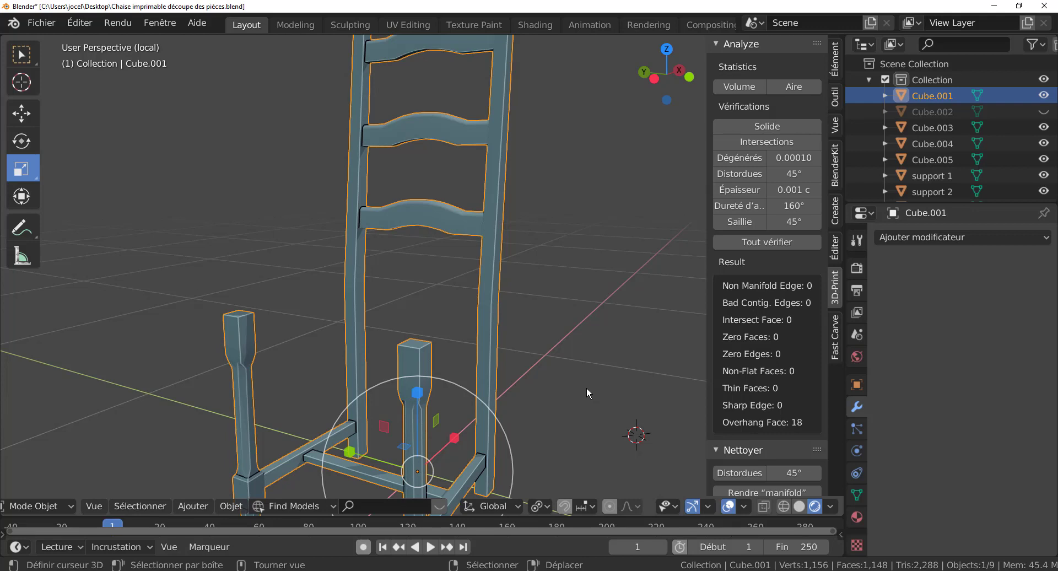
key("KP_Divide")
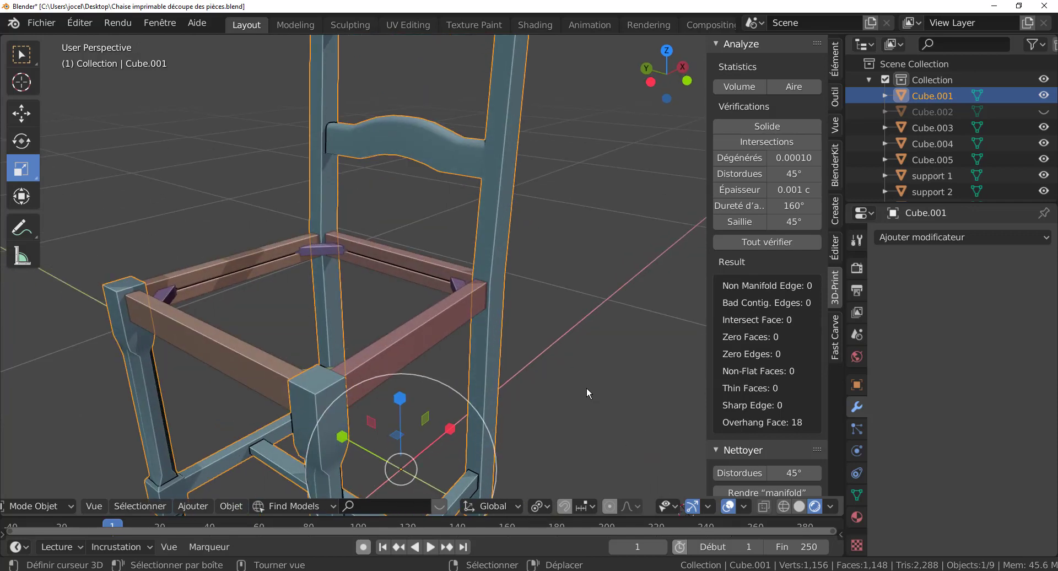
left_click(434, 324)
key("g")
right_click(420, 237)
middle_click_drag(423, 287, 477, 325)
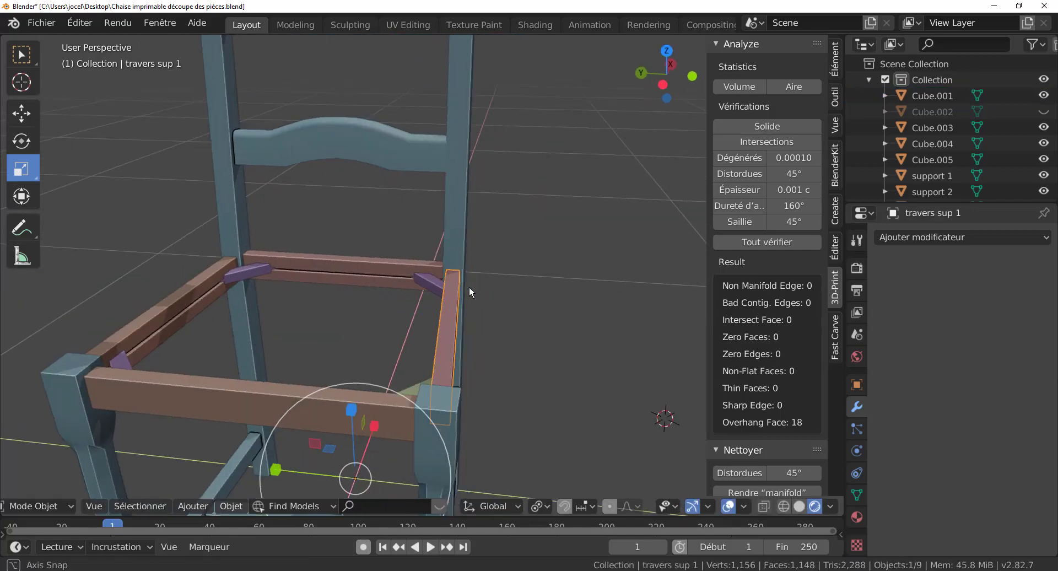
scroll(477, 325, "up", 3)
left_click(403, 308)
key("g")
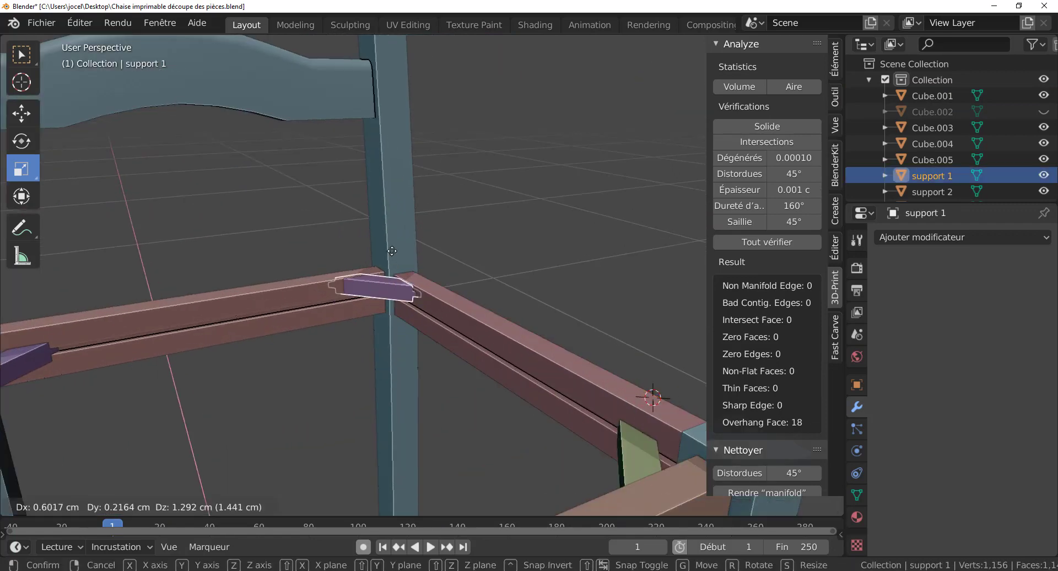
right_click(364, 274)
left_click(297, 299)
key("g")
right_click(406, 282)
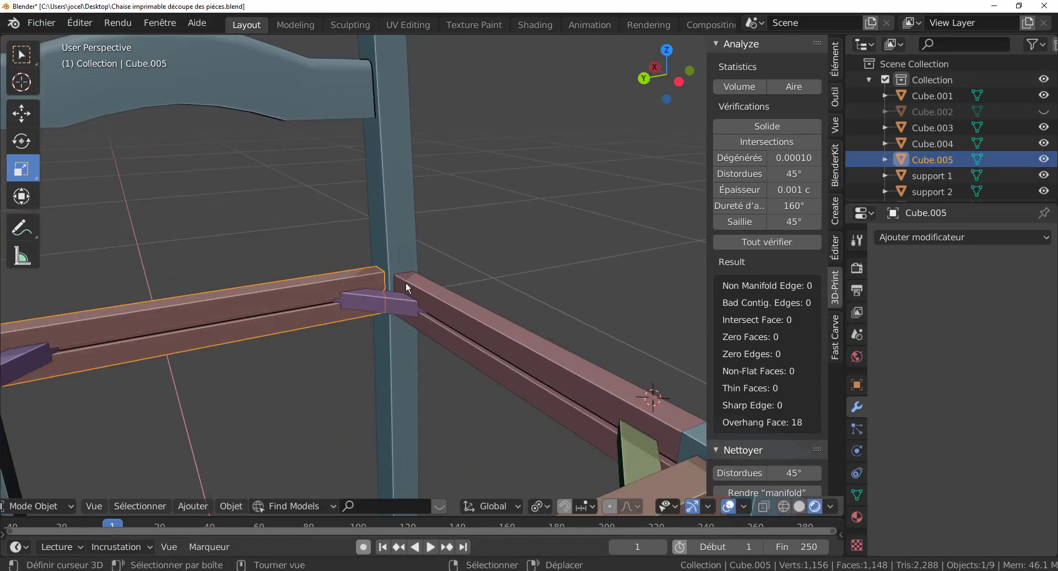
mouse_move(406, 282)
middle_mouse_down()
mouse_move(291, 306)
mouse_move(301, 289)
mouse_move(259, 349)
mouse_move(341, 250)
middle_mouse_up()
left_click(318, 270)
key("g")
right_click(317, 315)
left_click(340, 250)
key("g")
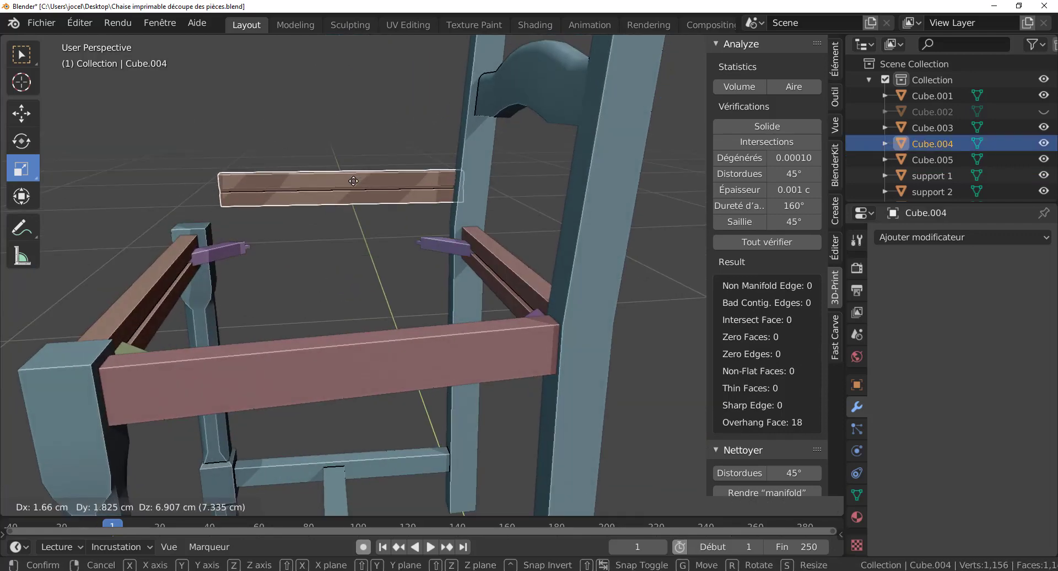
right_click(354, 181)
mouse_move(353, 181)
middle_mouse_down()
mouse_move(358, 311)
mouse_move(410, 290)
mouse_move(350, 296)
mouse_move(545, 293)
mouse_move(209, 277)
middle_mouse_up()
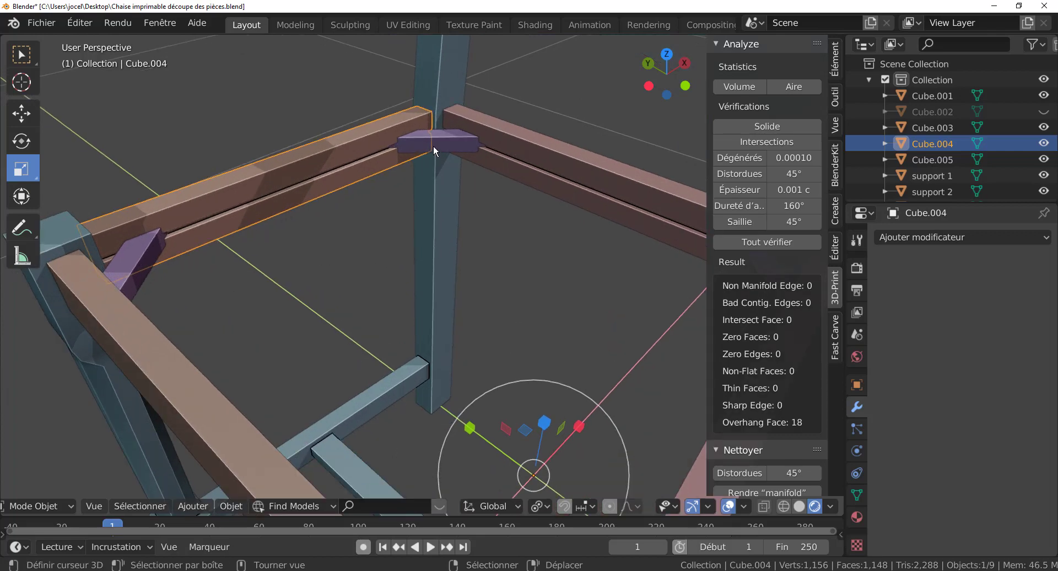
scroll(444, 163, "down", 2)
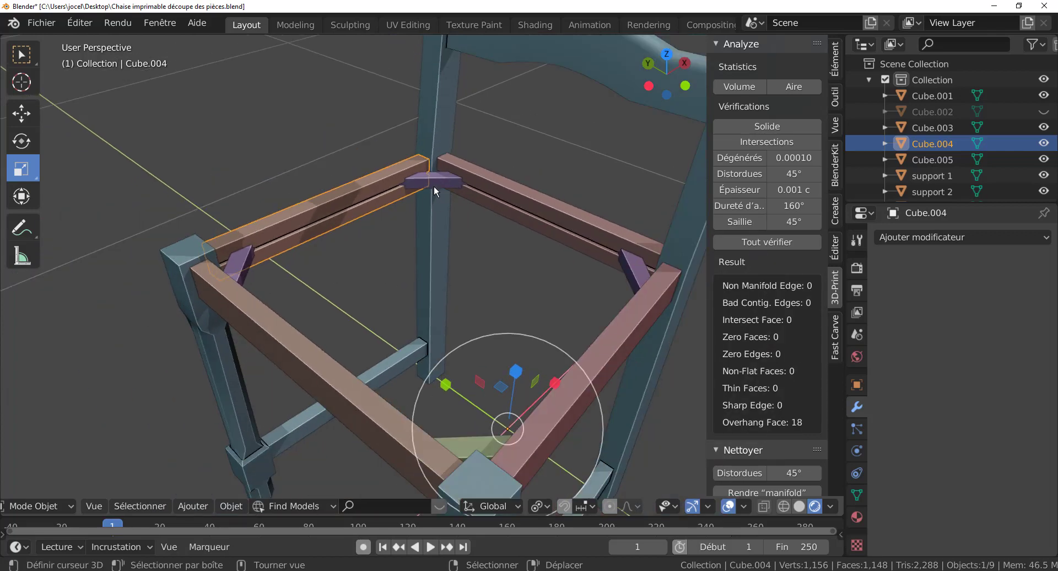
Lift the seat rail travers sup 1 to inspect its joint, then put it back
left_click(611, 320)
key("g")
right_click(553, 245)
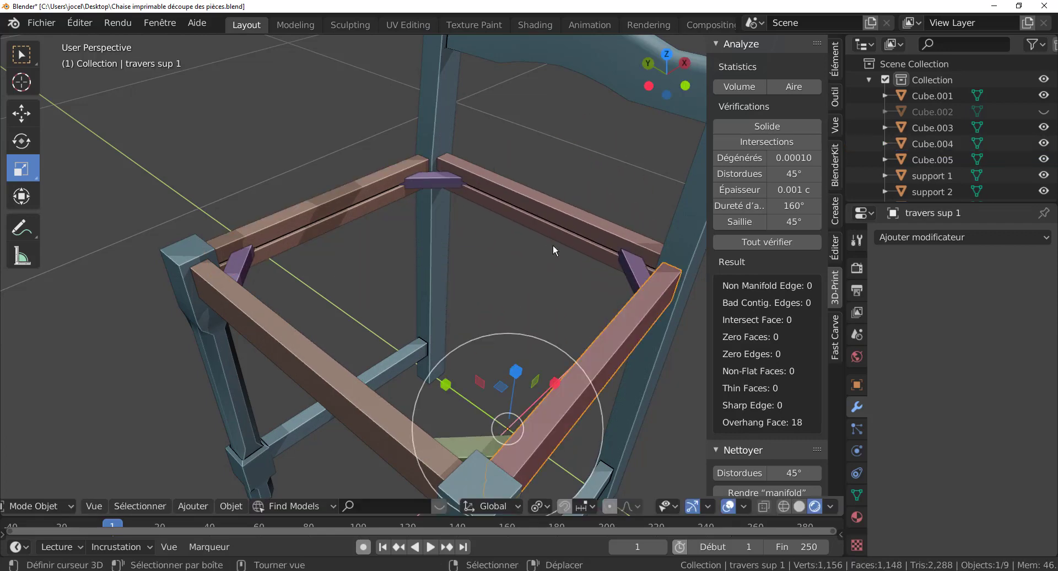
mouse_move(553, 244)
middle_mouse_down()
mouse_move(510, 255)
mouse_move(513, 238)
mouse_move(451, 237)
mouse_move(463, 275)
mouse_move(590, 296)
middle_mouse_up()
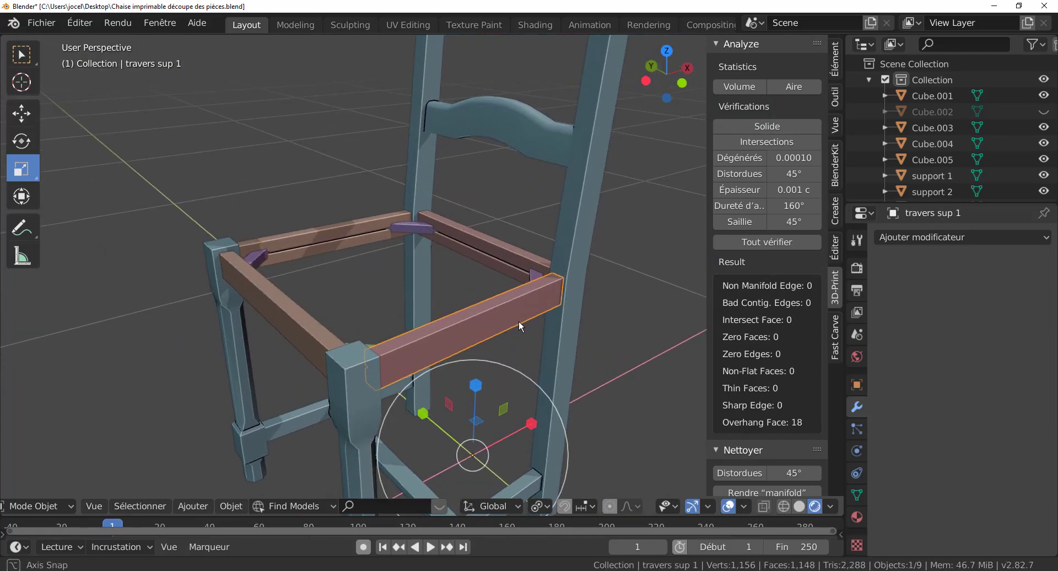
middle_click_drag(518, 320, 530, 318)
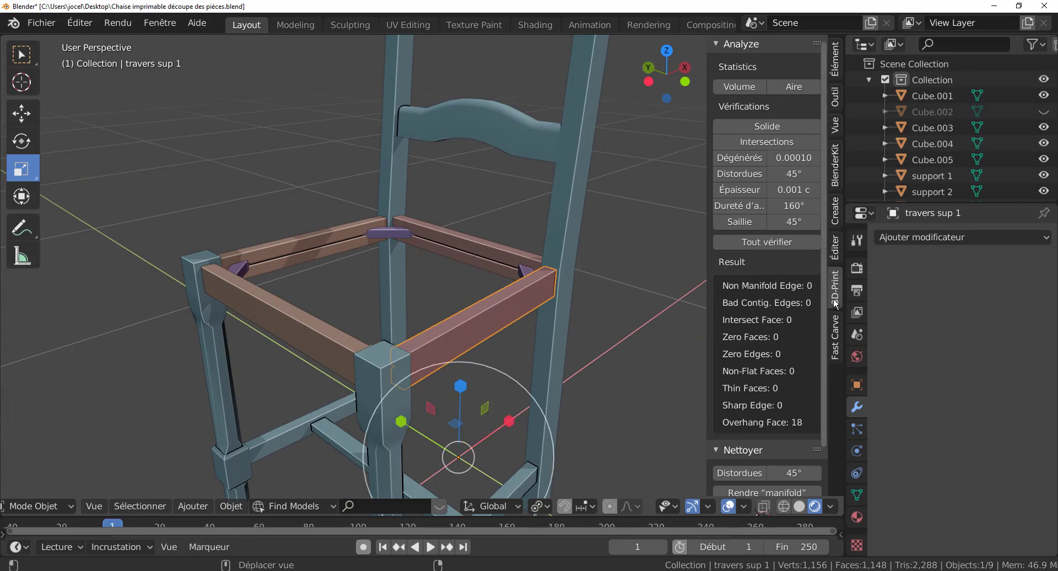
Rerun the 3D-Print checks on travers sup 1, Cube.005 and Cube.004
left_click(776, 244)
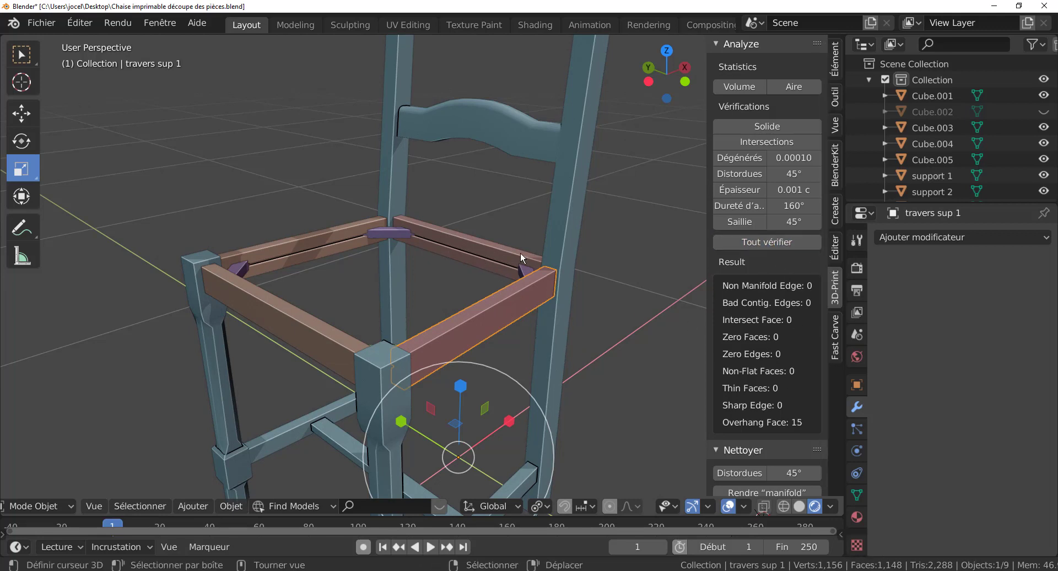
left_click(501, 260)
left_click(768, 247)
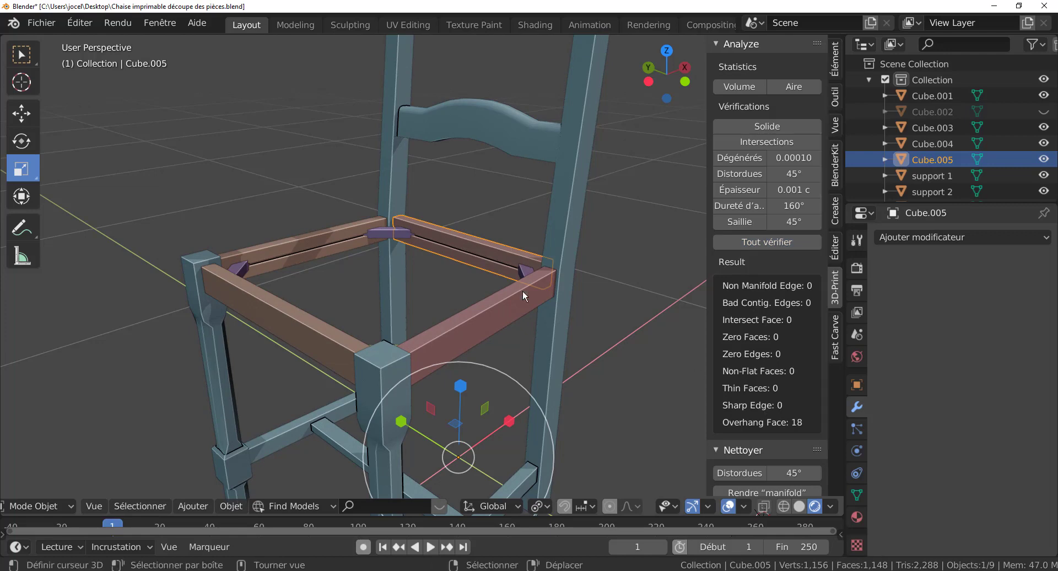
left_click(346, 244)
left_click(730, 241)
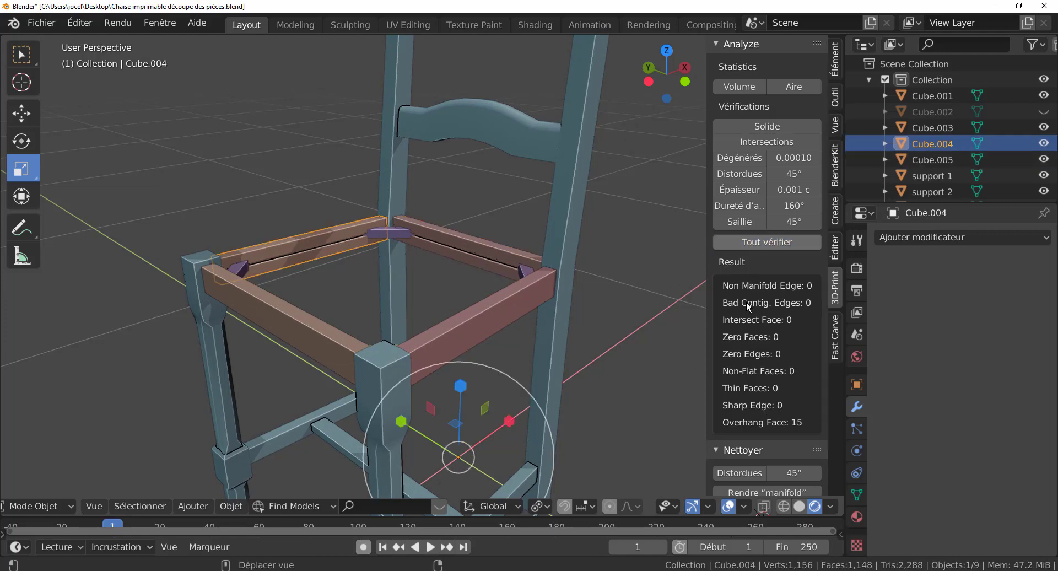
Select Cube.003, re-angle the view, then select the front seat rail travers sup 1
left_click(320, 333)
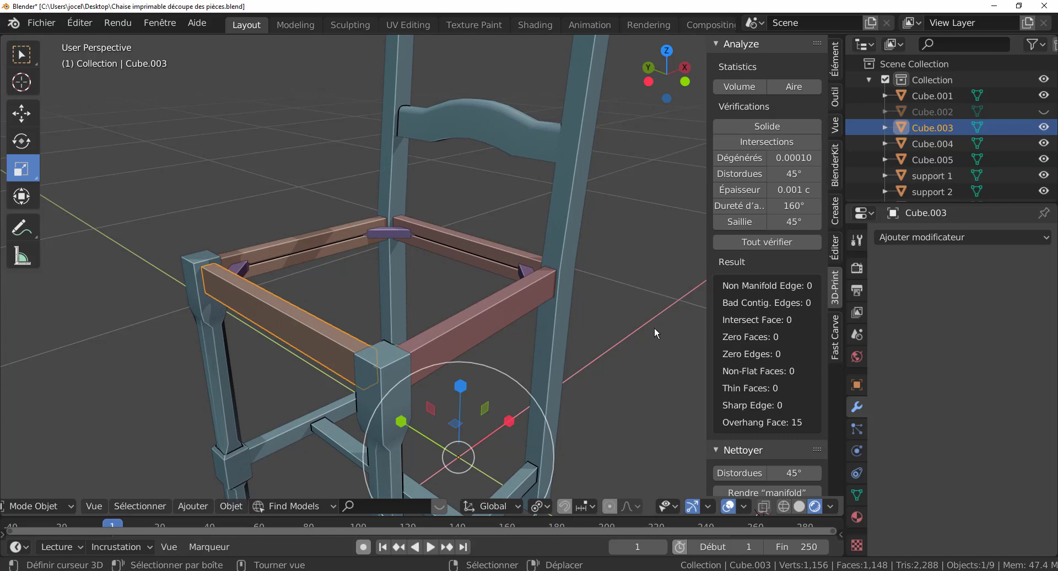
scroll(626, 339, "down", 3)
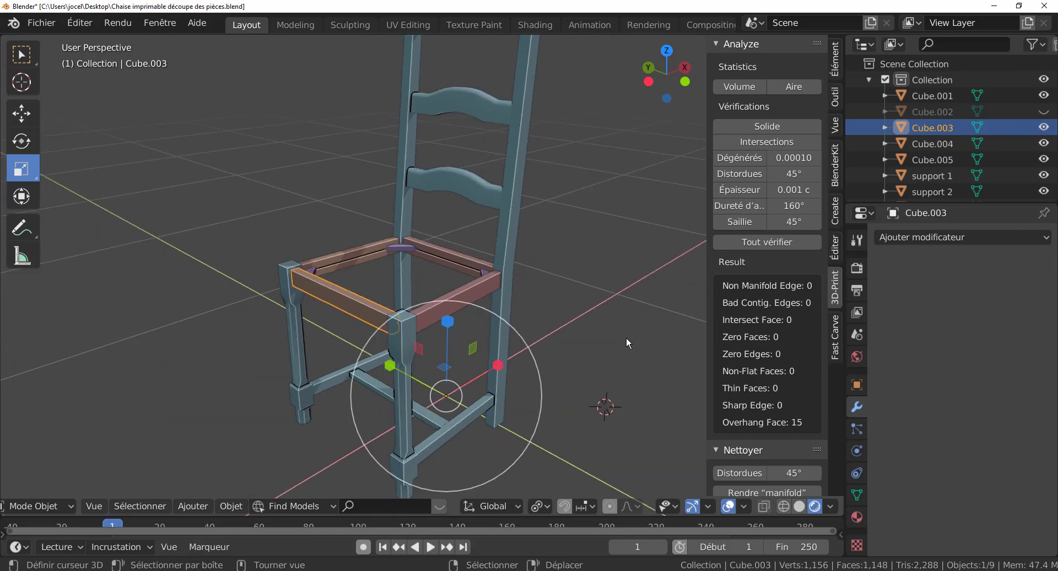
mouse_move(626, 336)
middle_mouse_down()
mouse_move(617, 317)
mouse_move(616, 332)
middle_mouse_up()
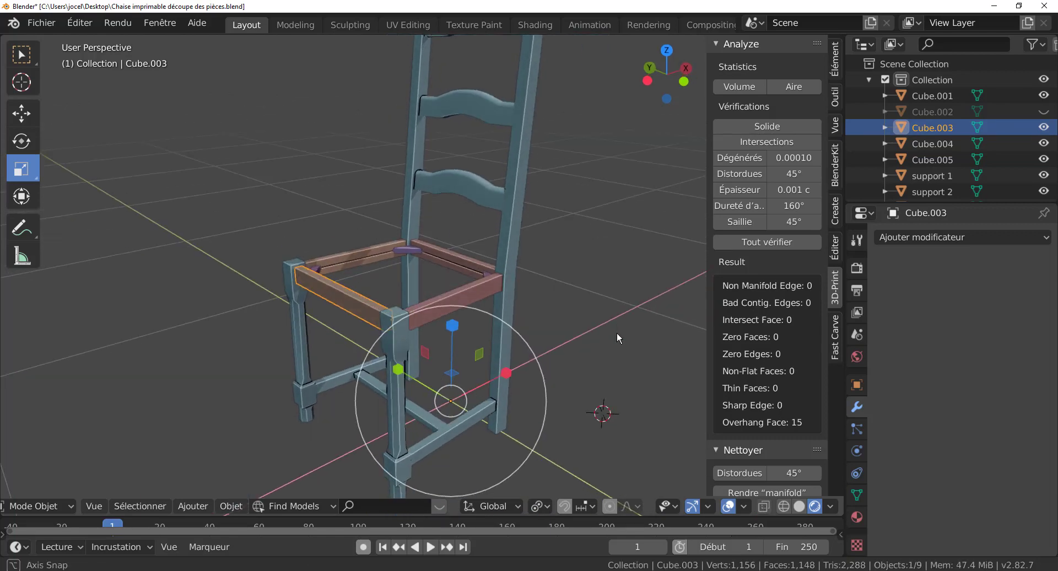
middle_click_drag(431, 355, 460, 314)
left_click(503, 285)
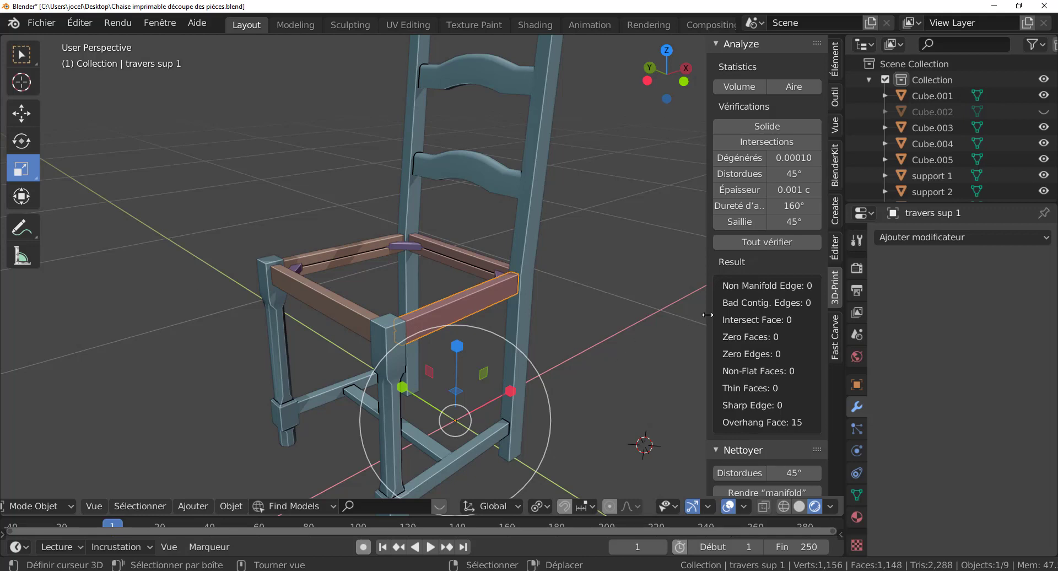
scroll(598, 337, "up", 3)
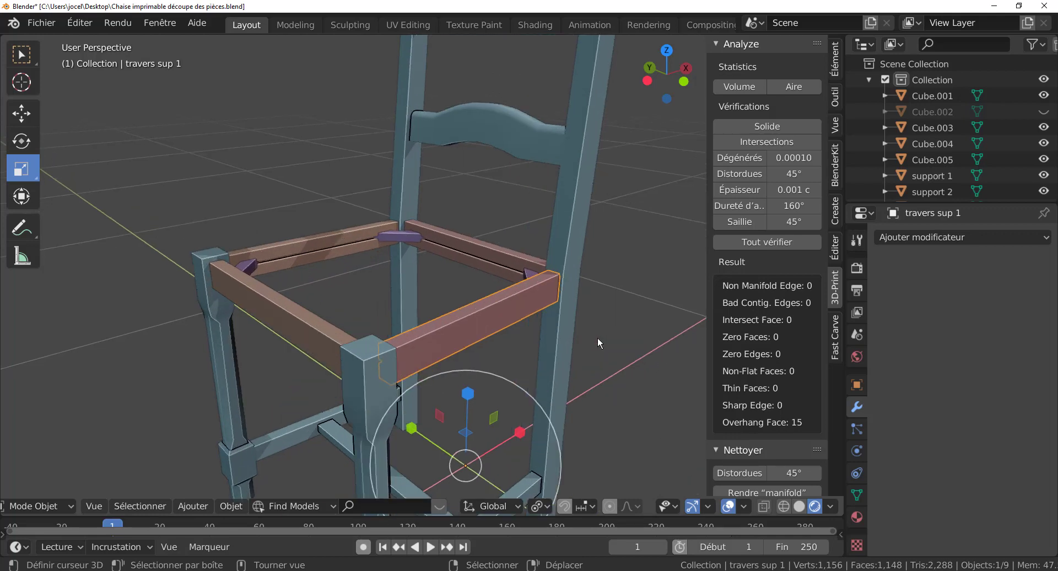
key("g")
right_click(454, 223)
left_click(414, 238)
key("g")
right_click(414, 238)
left_click(404, 240)
key("g")
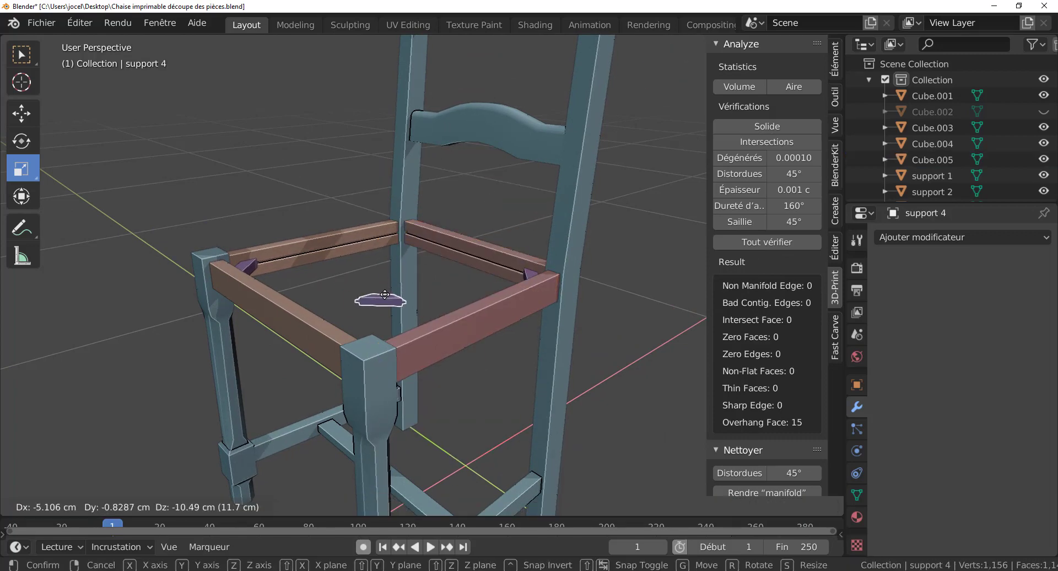
right_click(439, 290)
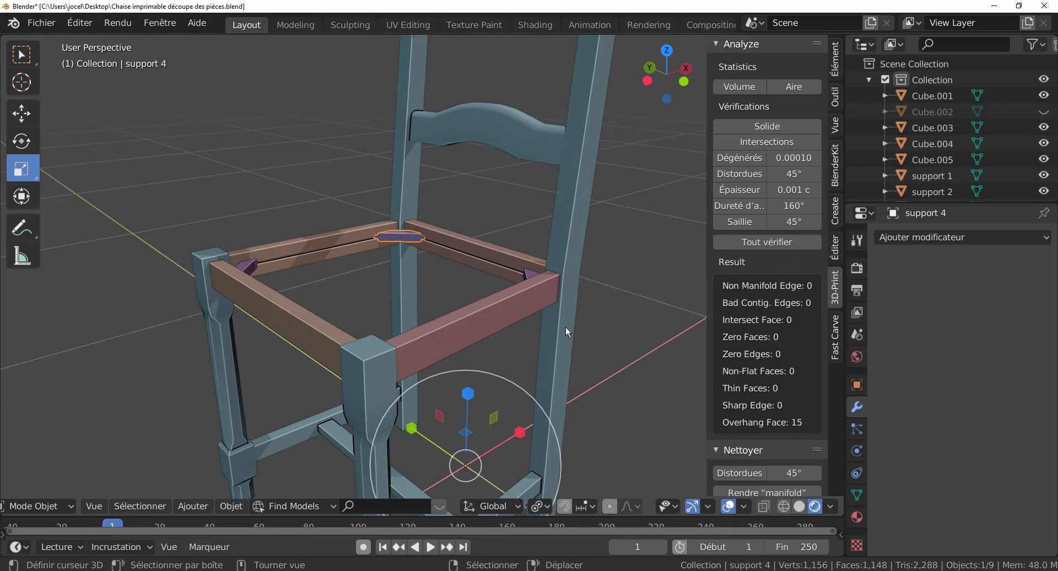
middle_click_drag(608, 356, 621, 368)
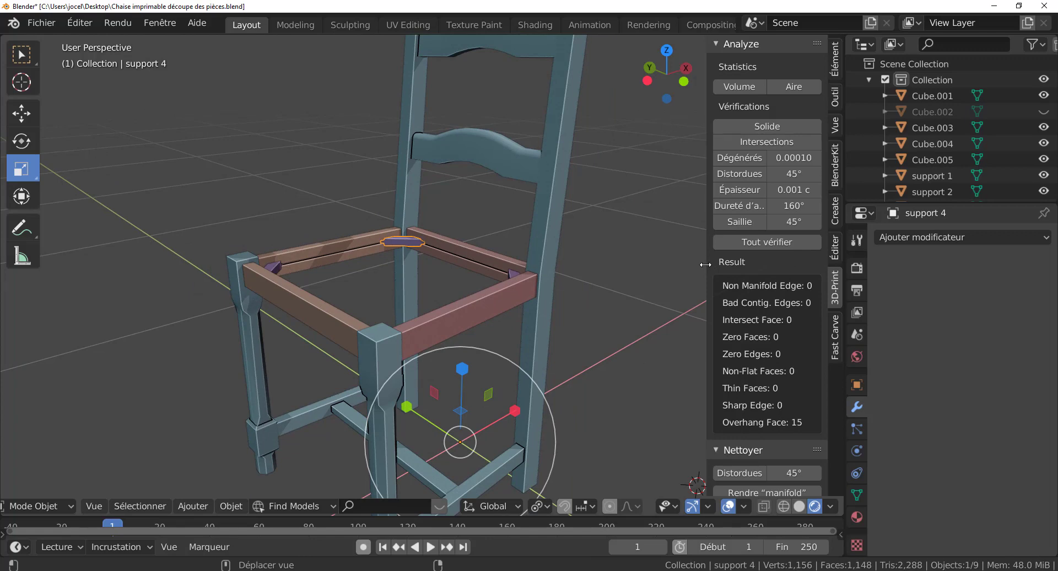
left_click_drag(705, 265, 763, 265)
middle_click_drag(657, 325, 537, 356)
left_click_drag(570, 326, 604, 303)
Cancel the accidental move of Cube.001, enter its Edit Mode, and zoom onto the seat frame
right_click(605, 304)
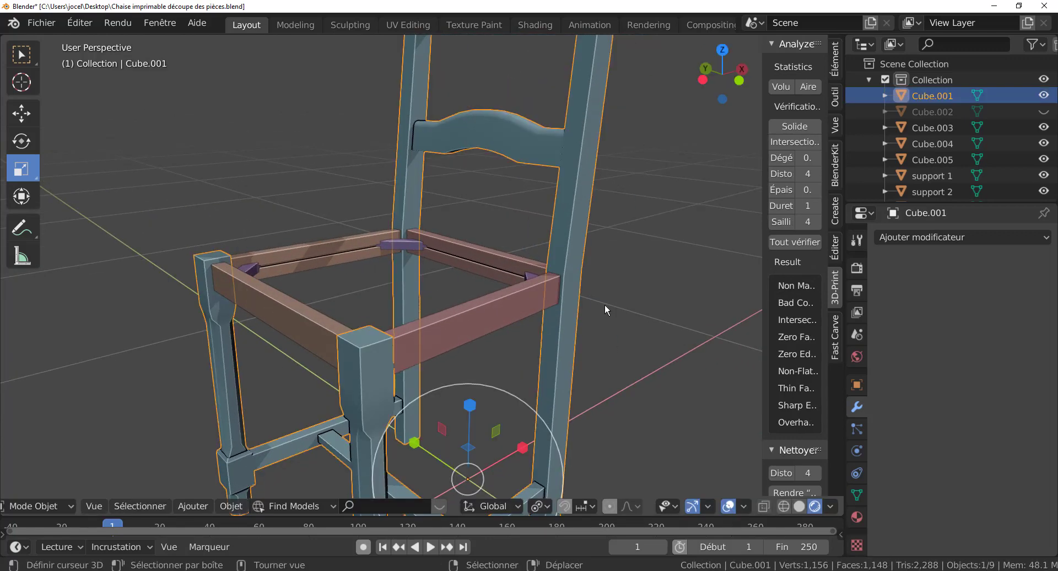
key("Tab")
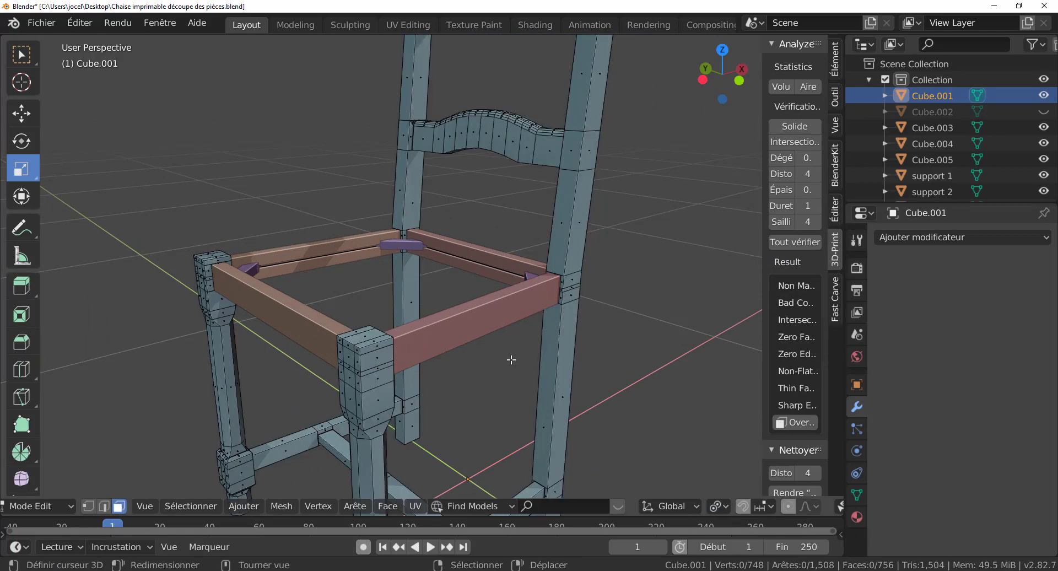
scroll(510, 359, "up", 1)
mouse_move(568, 384)
middle_mouse_down()
mouse_move(663, 358)
mouse_move(692, 378)
mouse_move(643, 401)
mouse_move(380, 386)
mouse_move(518, 389)
middle_mouse_up()
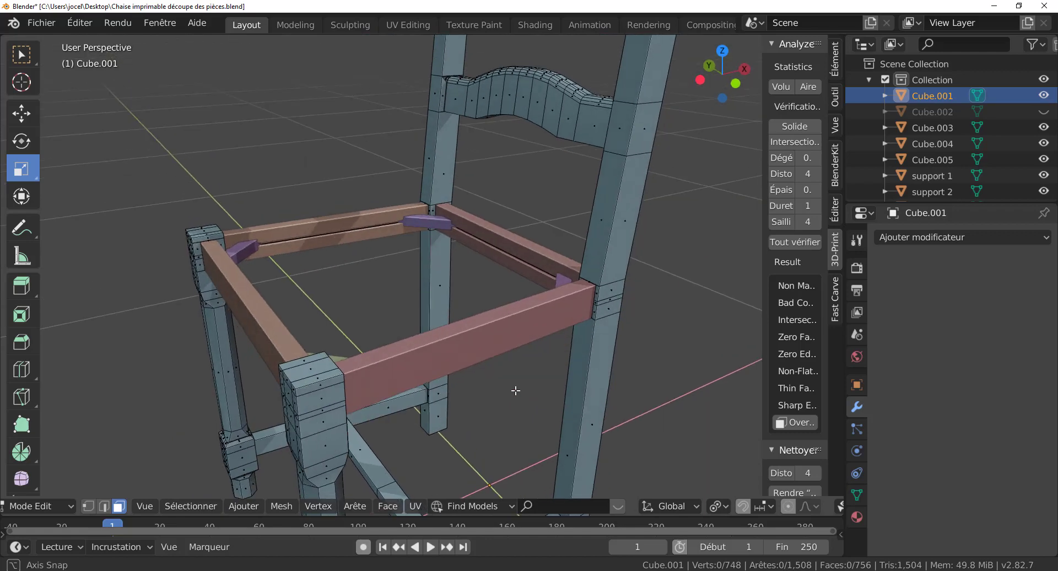
scroll(537, 352, "up", 1)
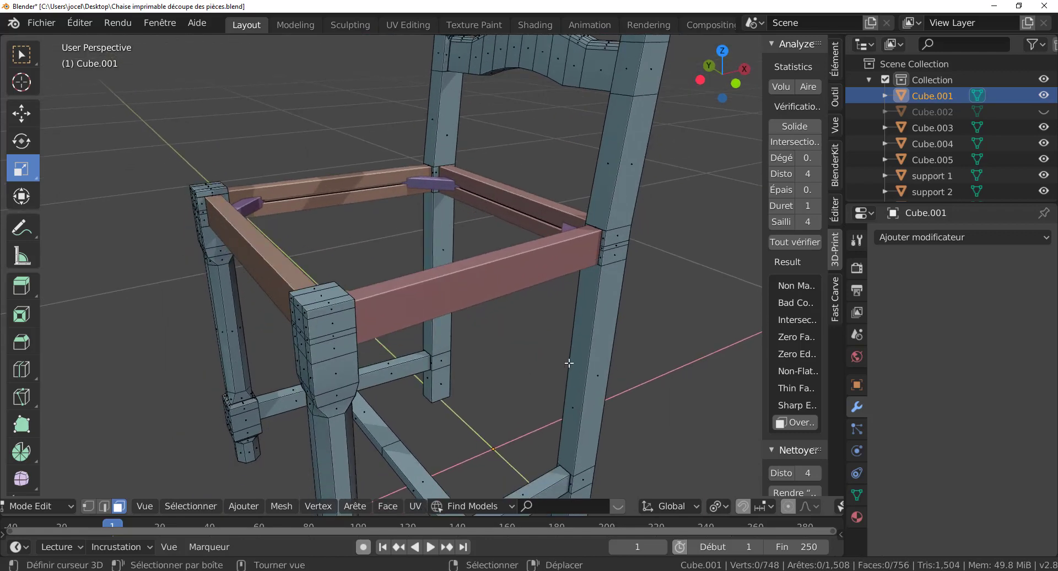
scroll(577, 361, "up", 1)
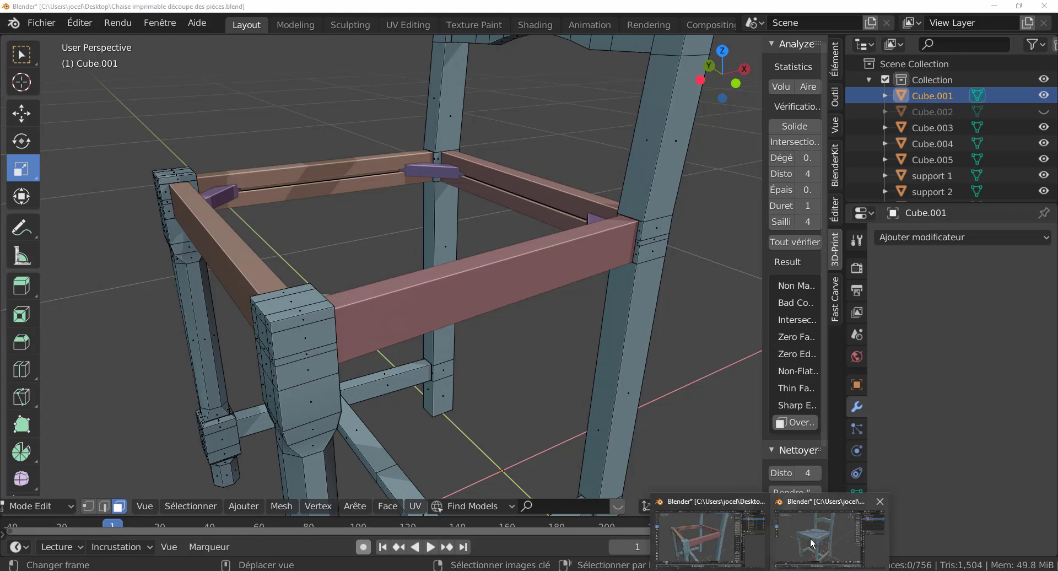
Show in the original Chaise imprimable Base file that the seat lifts out, then view gradcube3cm.jpg
left_click(806, 537)
scroll(607, 437, "up", 2)
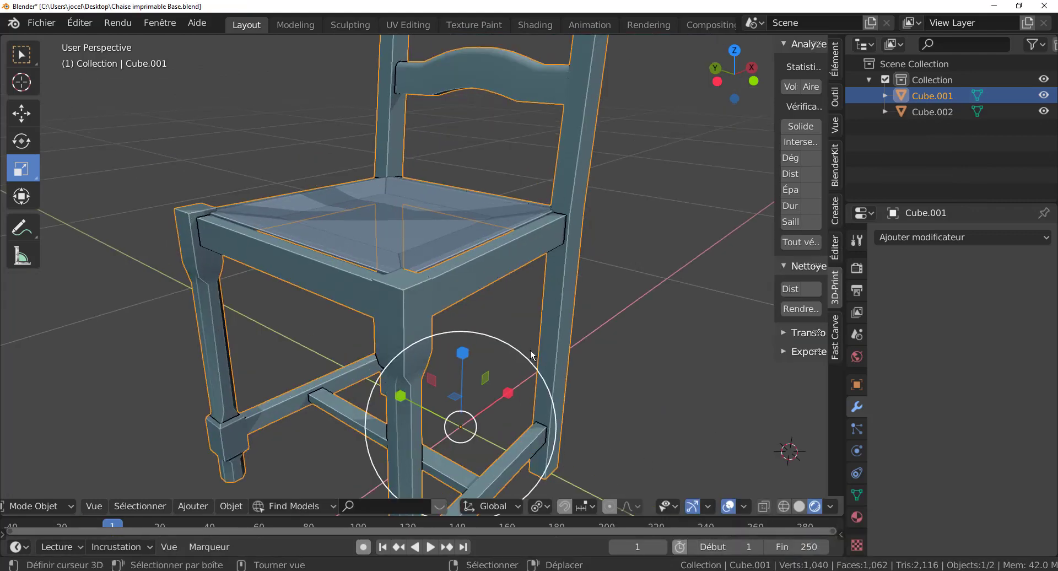
scroll(530, 349, "up", 1)
scroll(530, 349, "up", 2)
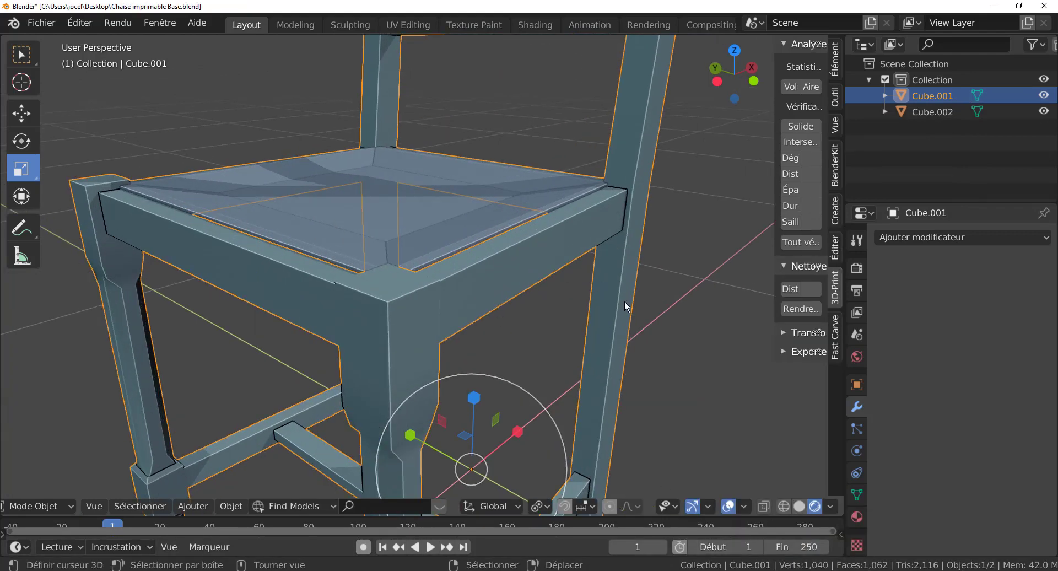
scroll(629, 321, "down", 3)
key("g")
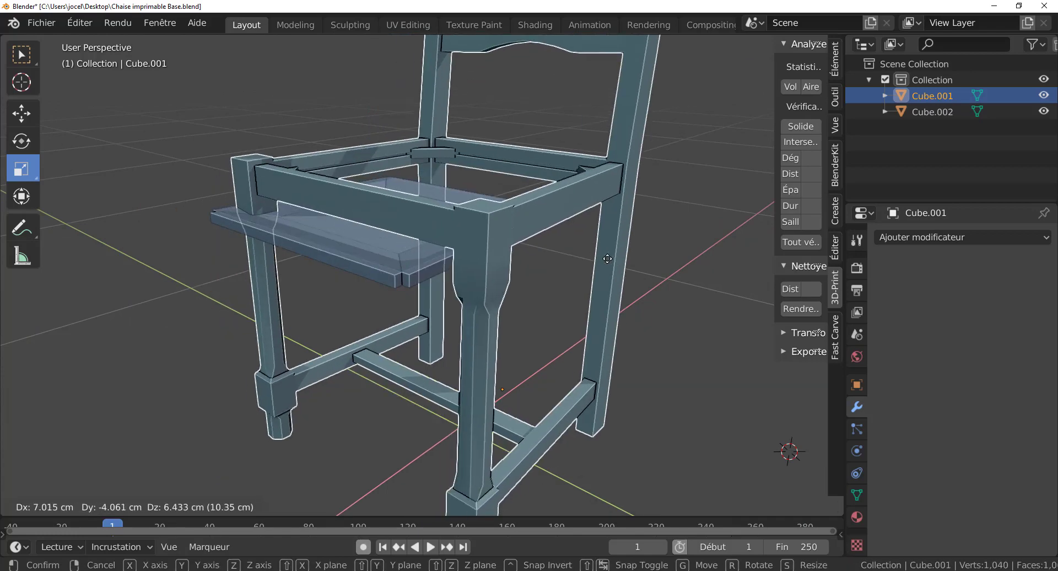
key("Escape")
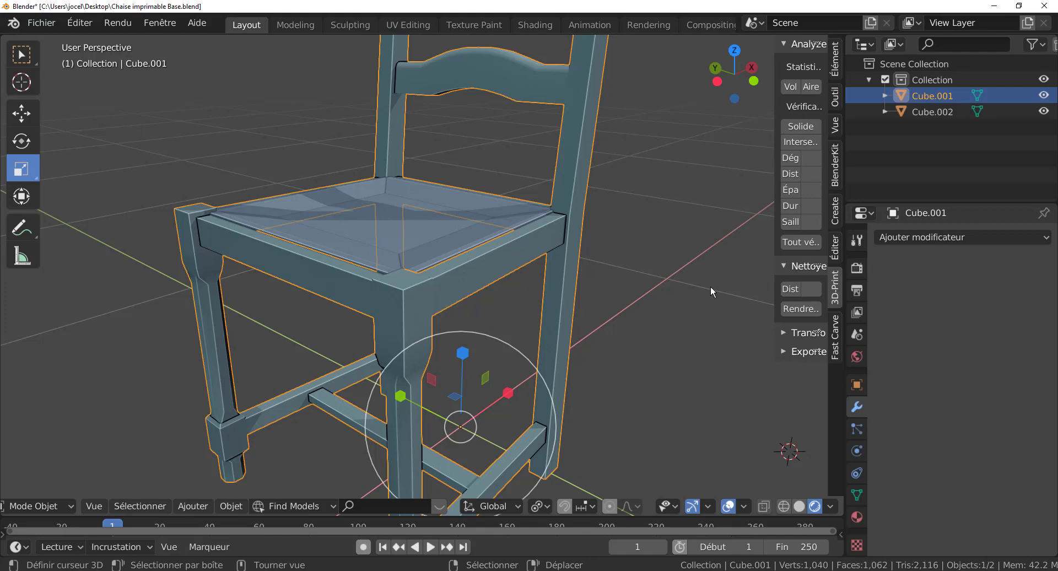
key("alt+Tab")
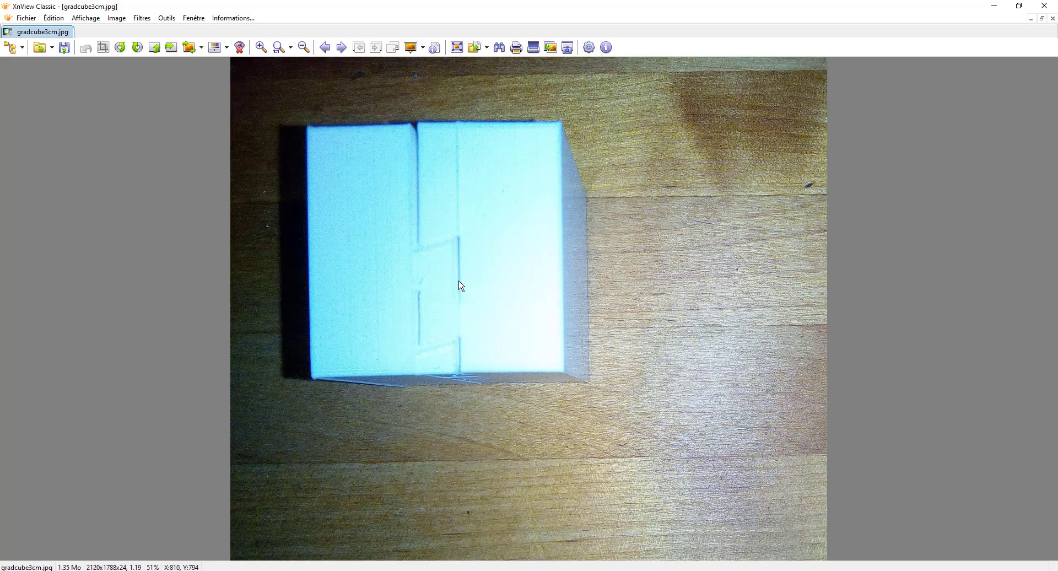
Zoom on gradcube3cm.jpg, then page past gradcube4cm.jpg to petitscube.jpg
scroll(443, 292, "up", 3)
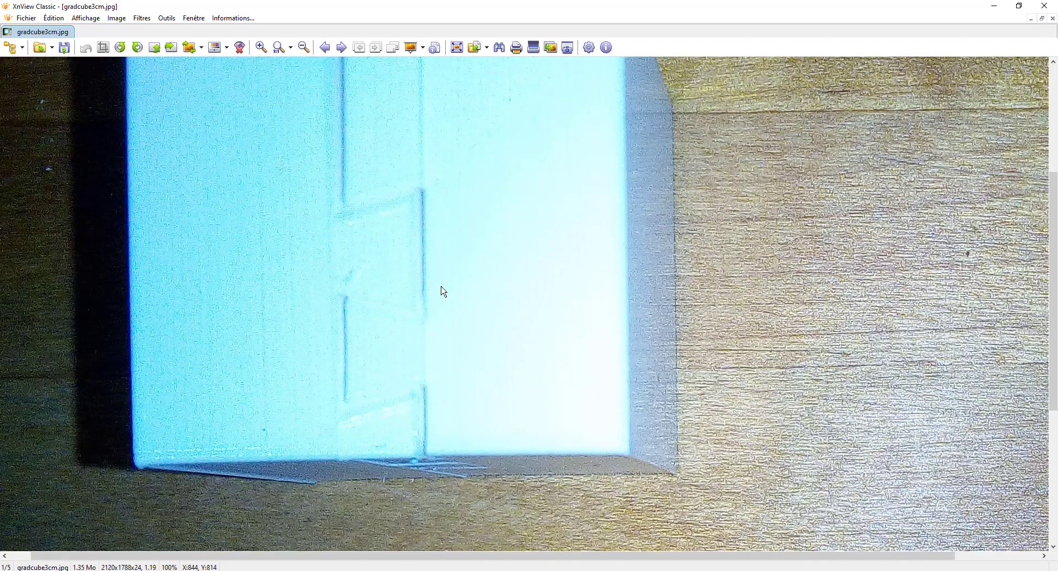
scroll(445, 292, "down", 2)
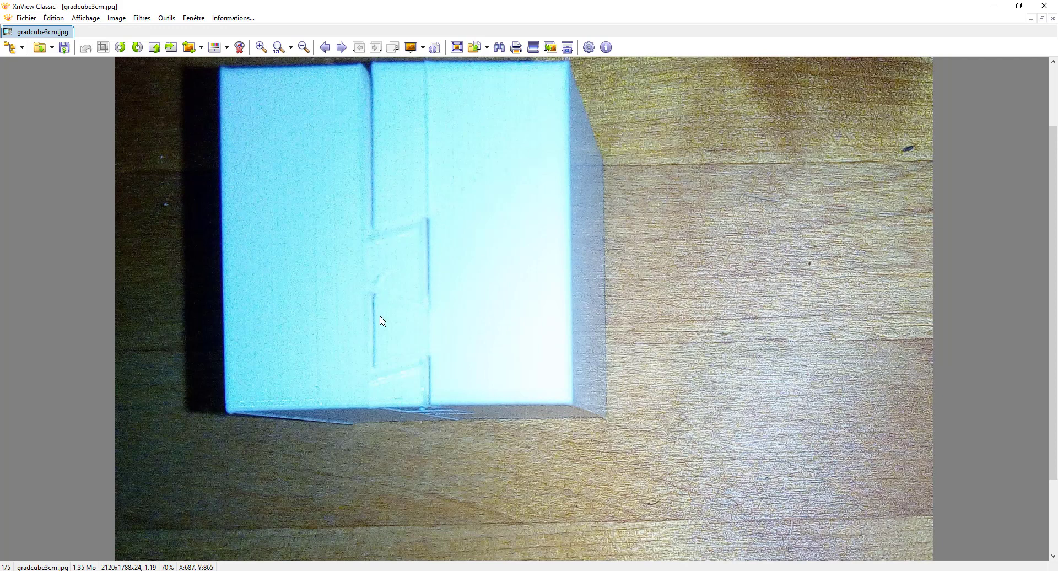
left_click(340, 49)
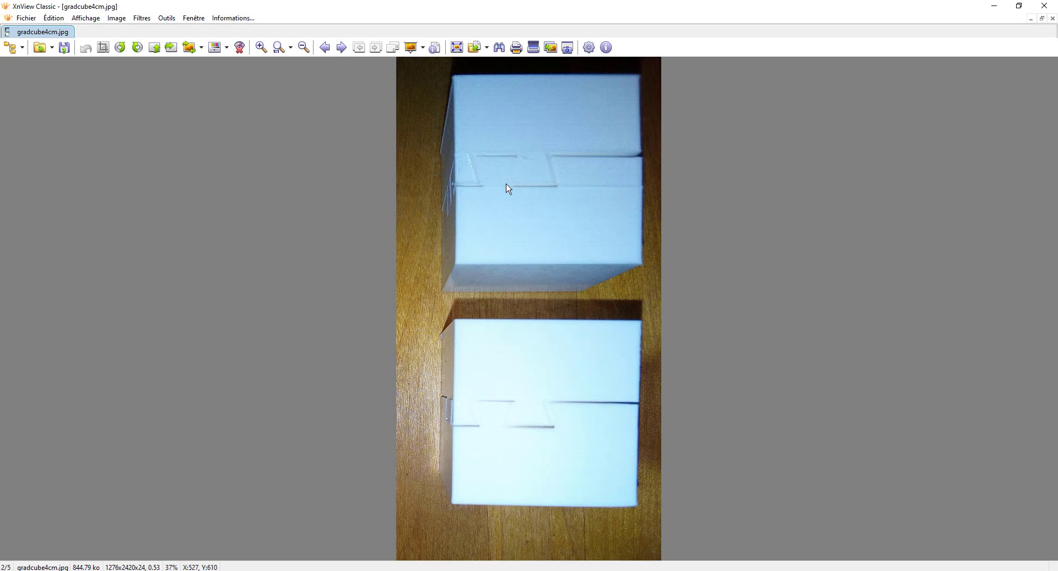
left_click(341, 49)
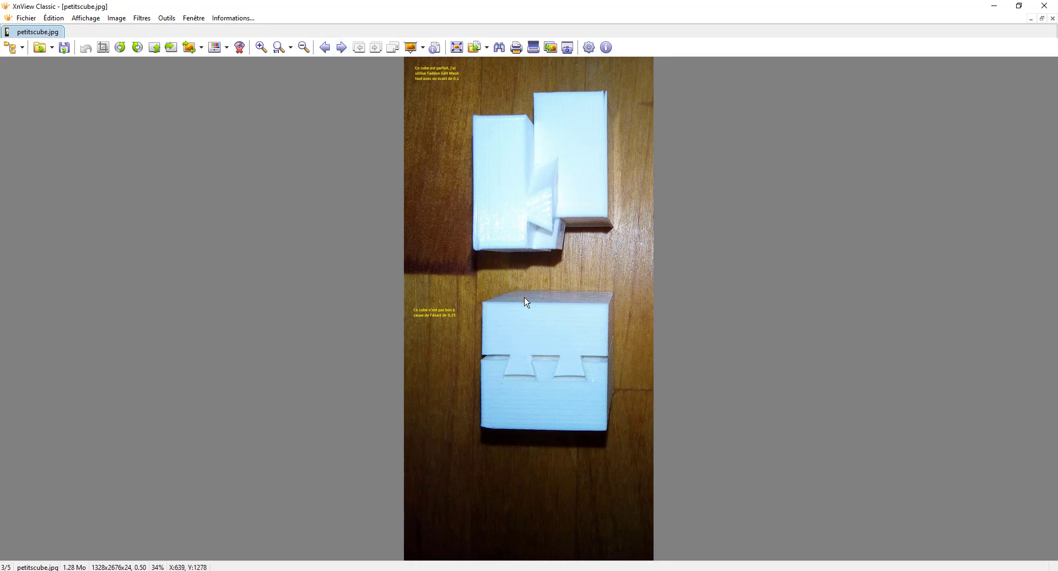
Zoom and page through petitscube2.jpg to the final photo, petitscube3.jpg
scroll(524, 298, "up", 2)
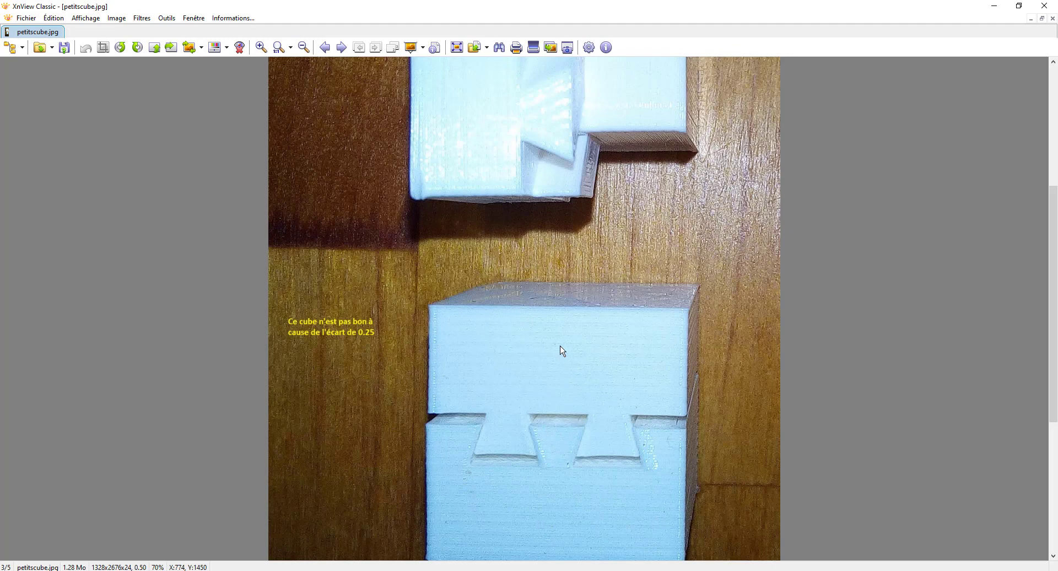
left_click(341, 48)
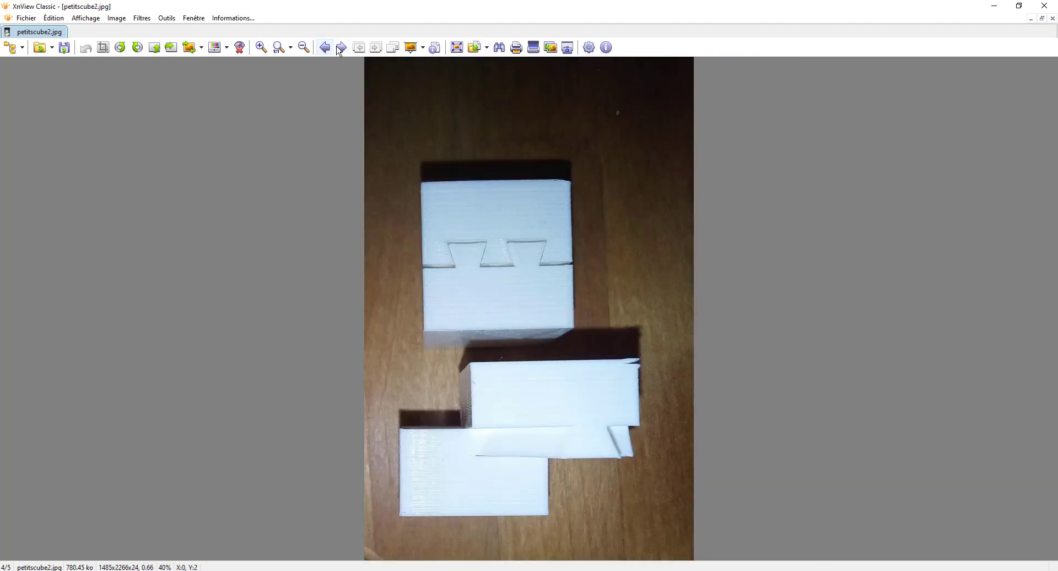
scroll(472, 246, "up", 3)
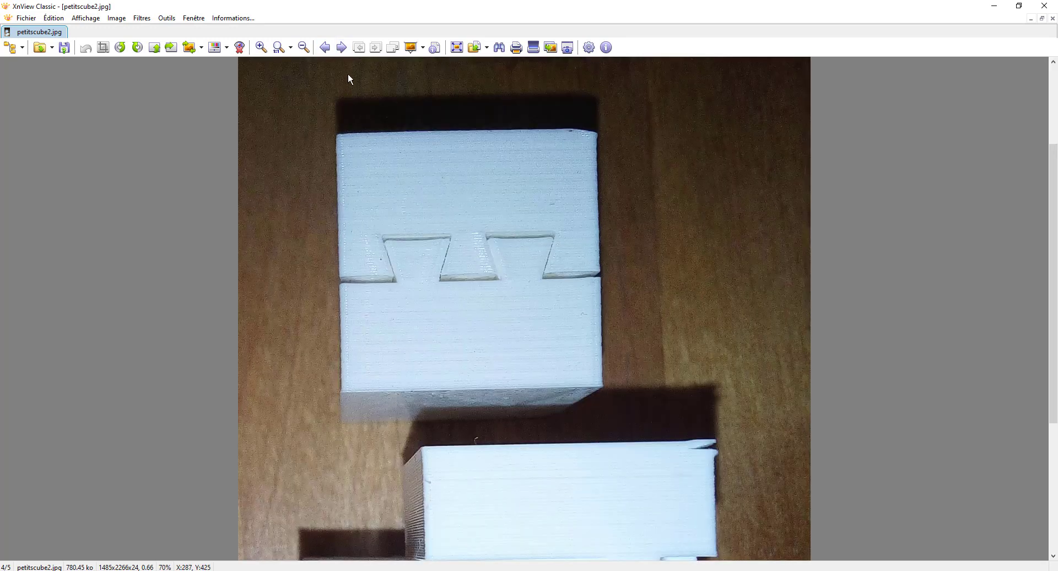
left_click(341, 47)
scroll(525, 366, "up", 3)
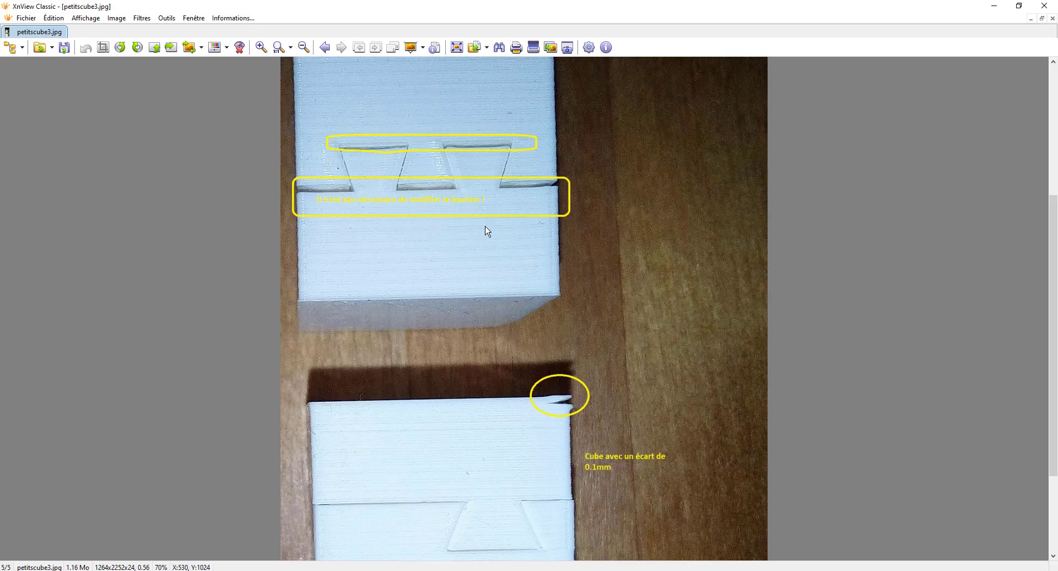
scroll(502, 468, "down", 1)
scroll(498, 473, "up", 1)
scroll(496, 477, "up", 1)
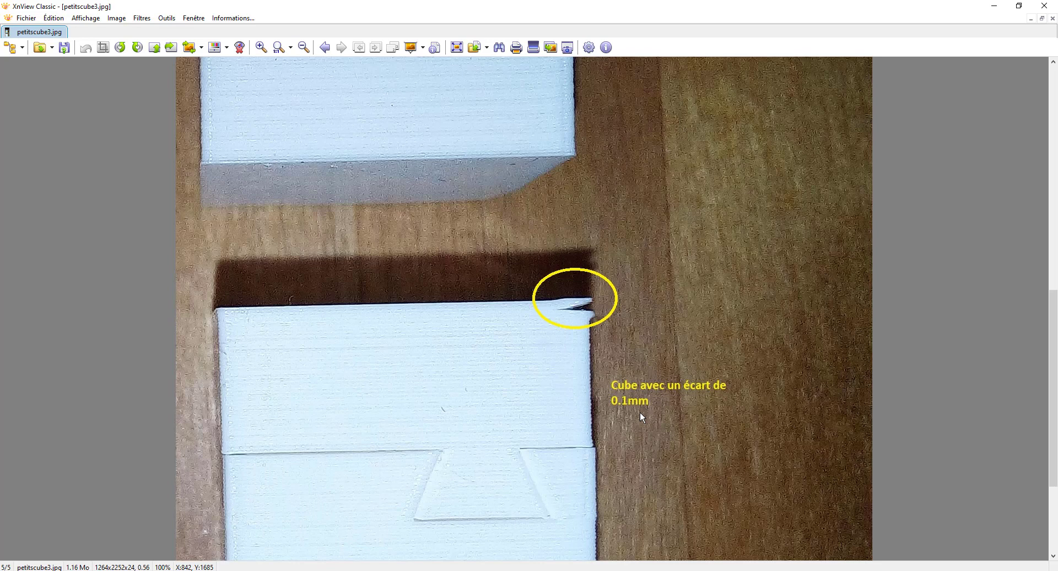
scroll(517, 479, "up", 1)
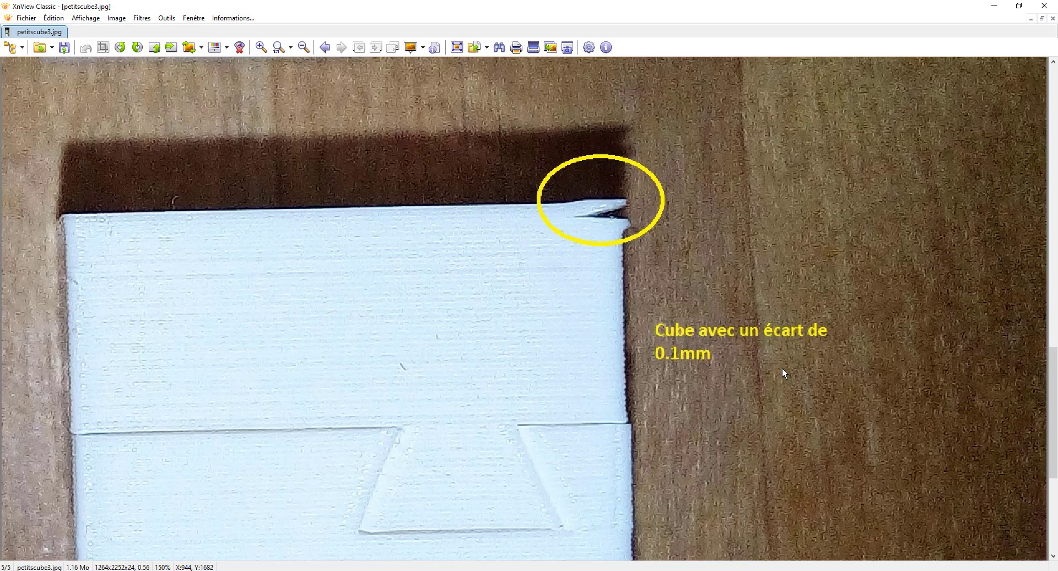
scroll(782, 368, "down", 3, "ctrl")
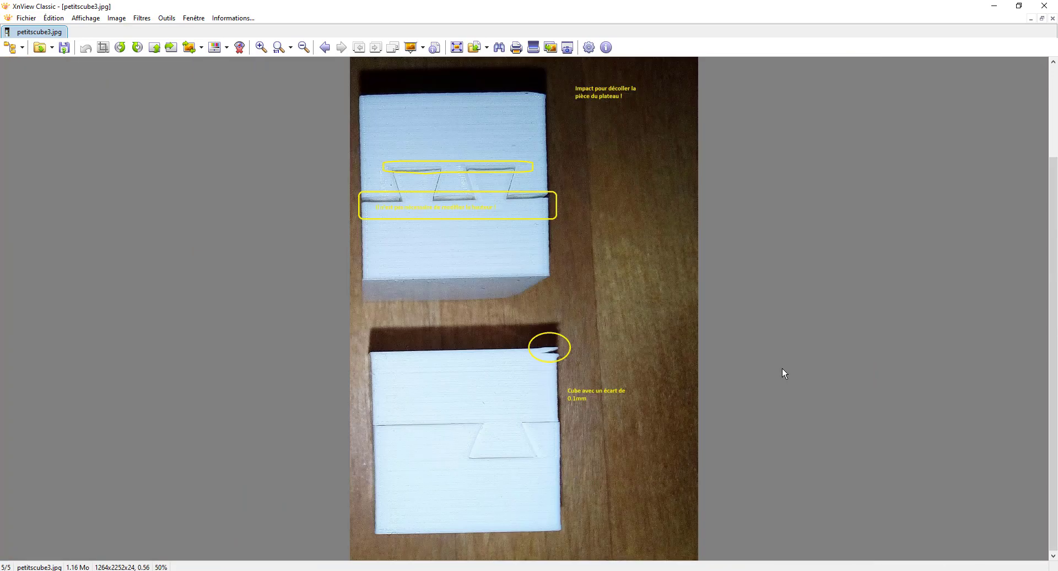
scroll(781, 368, "down", 1, "ctrl")
key("Return")
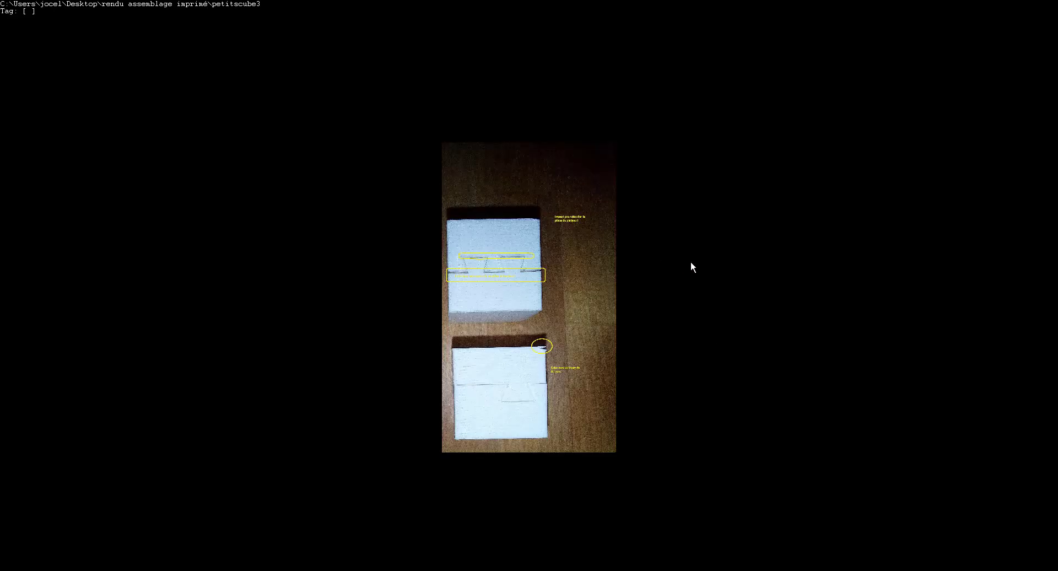
key("Escape")
scroll(547, 251, "up", 2, "ctrl")
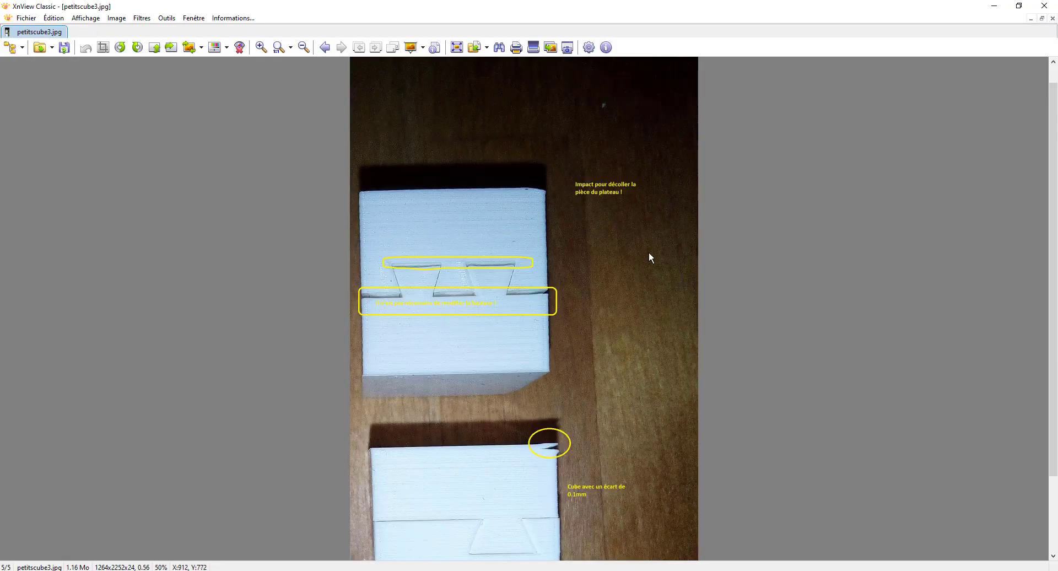